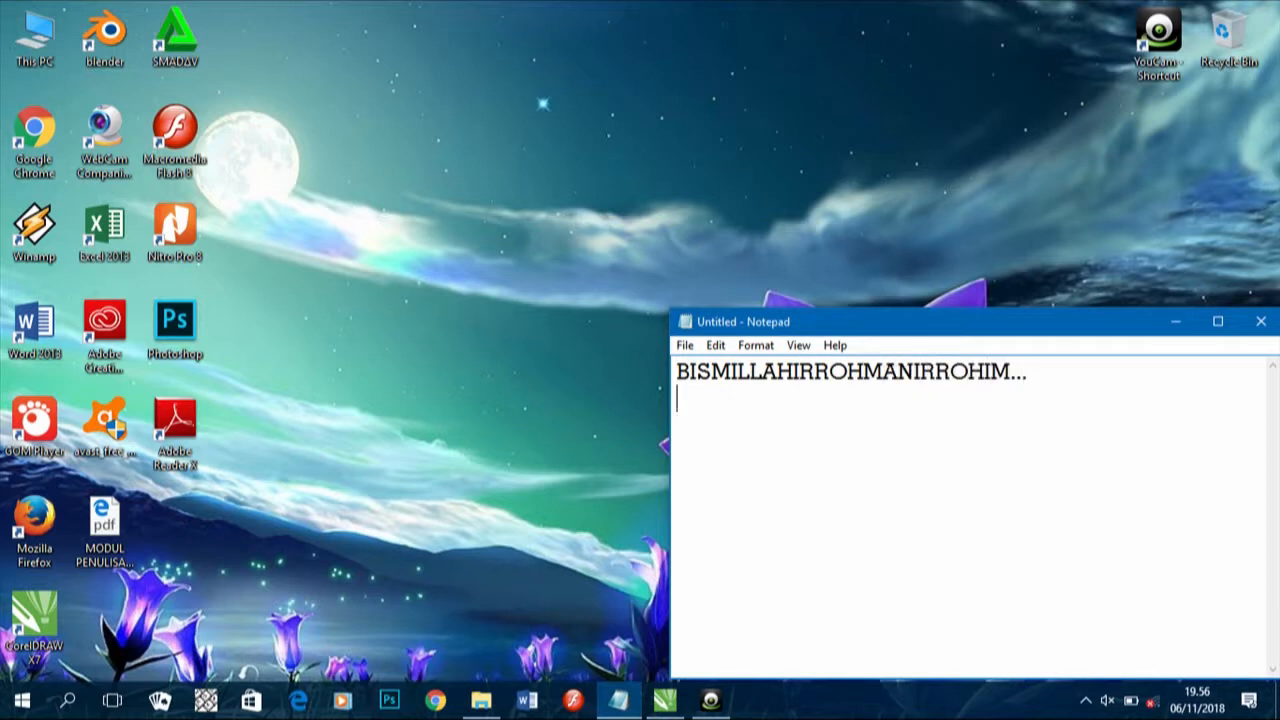
# Step: Add the lines "ASSALAMUALAIKUM WR.WB" and "DISINI SAYA AKAN BERBAGI ILMU, YAITU TUTORIAL MEMBUAT TEKS 3D" to the note
pyautogui.write('ASSALAMUALAI')
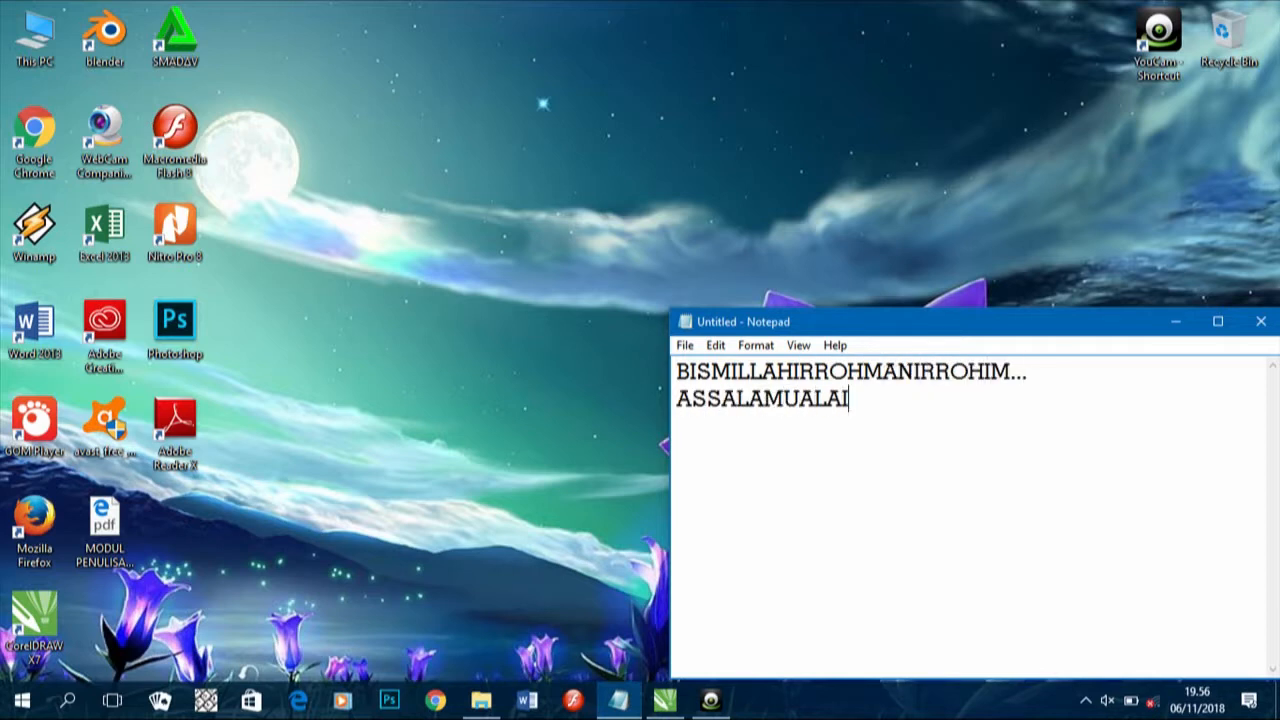
pyautogui.write('KUM WR.WB')
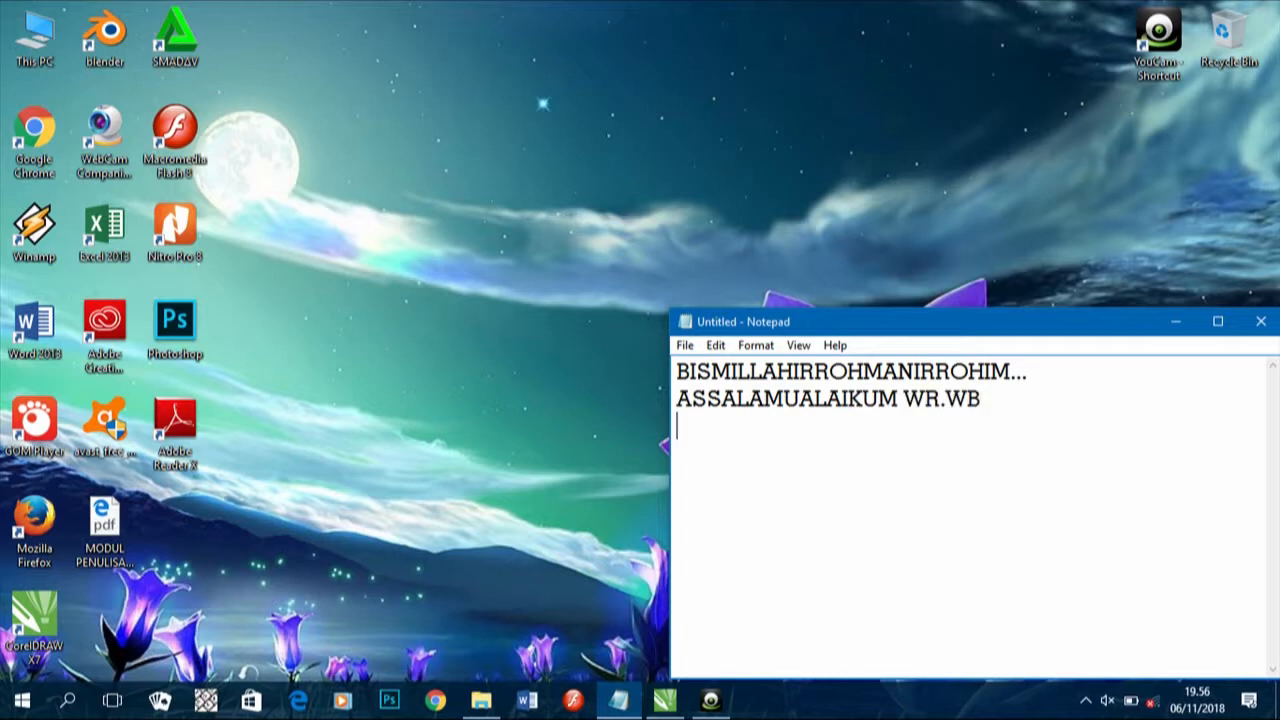
pyautogui.write('INI SAYA A')
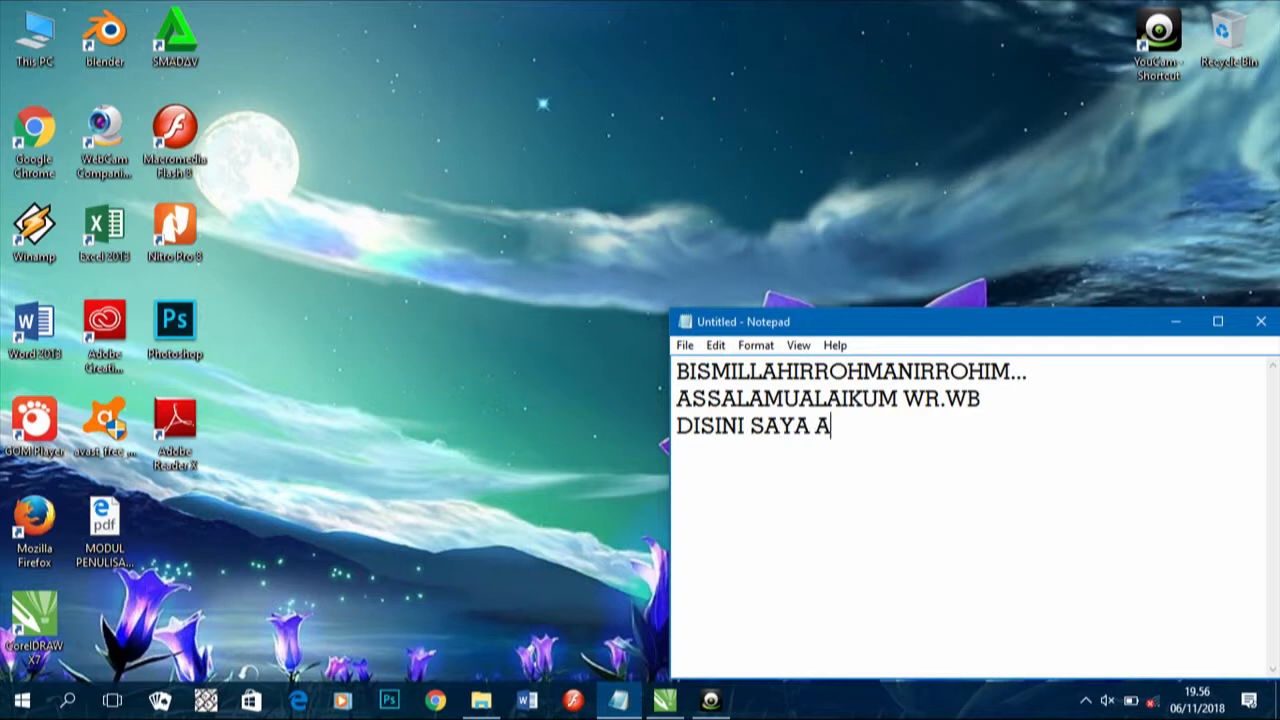
pyautogui.write('KAN BERBAGI ')
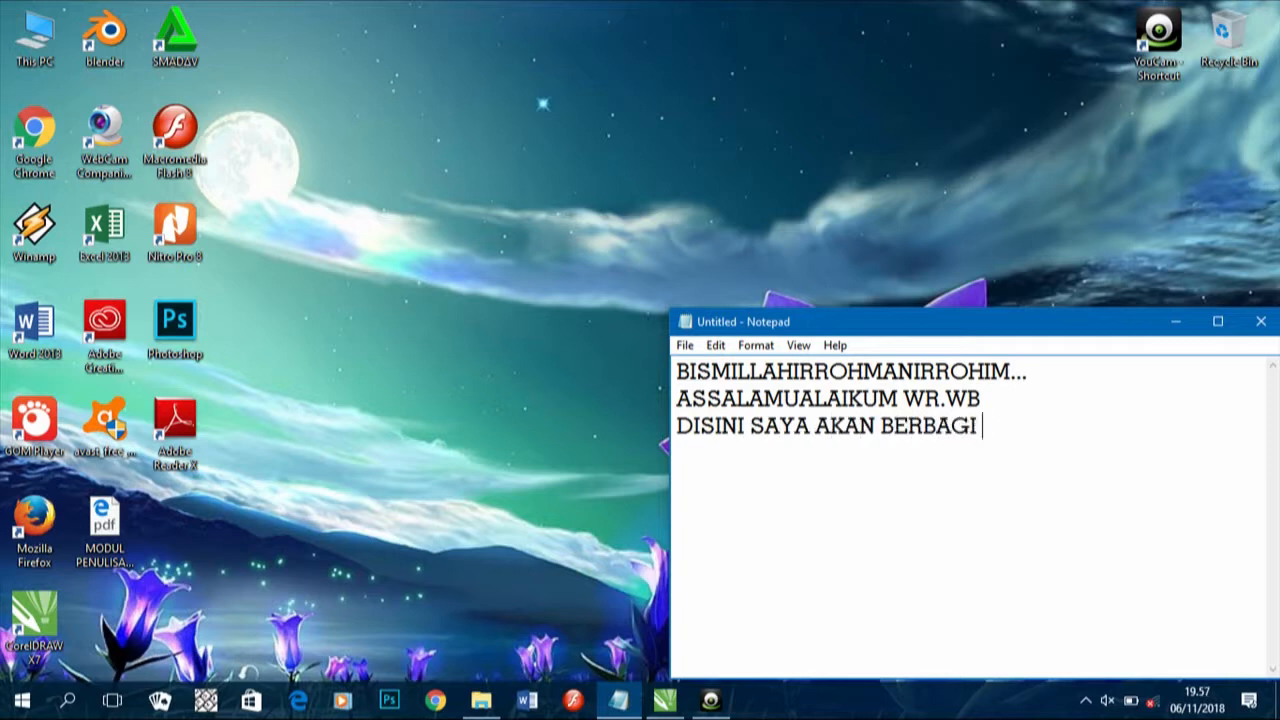
pyautogui.write('ILMU, YAITU ')
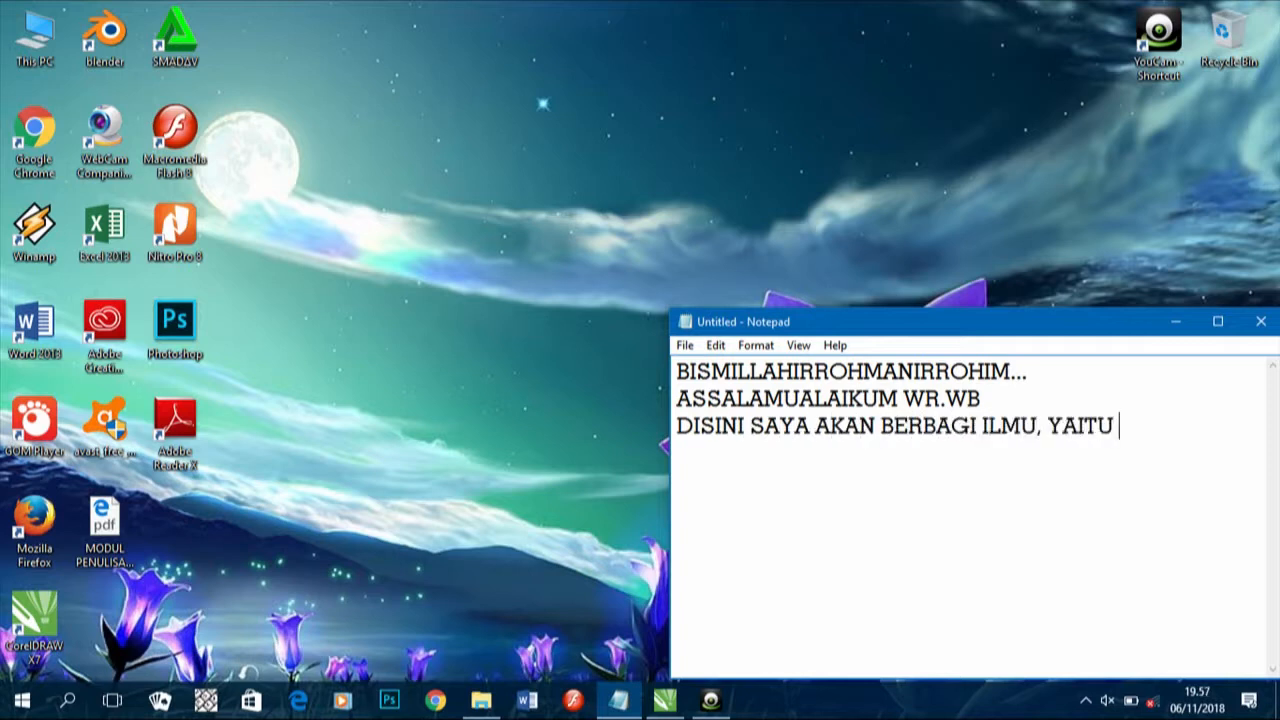
pyautogui.write('TUTO')
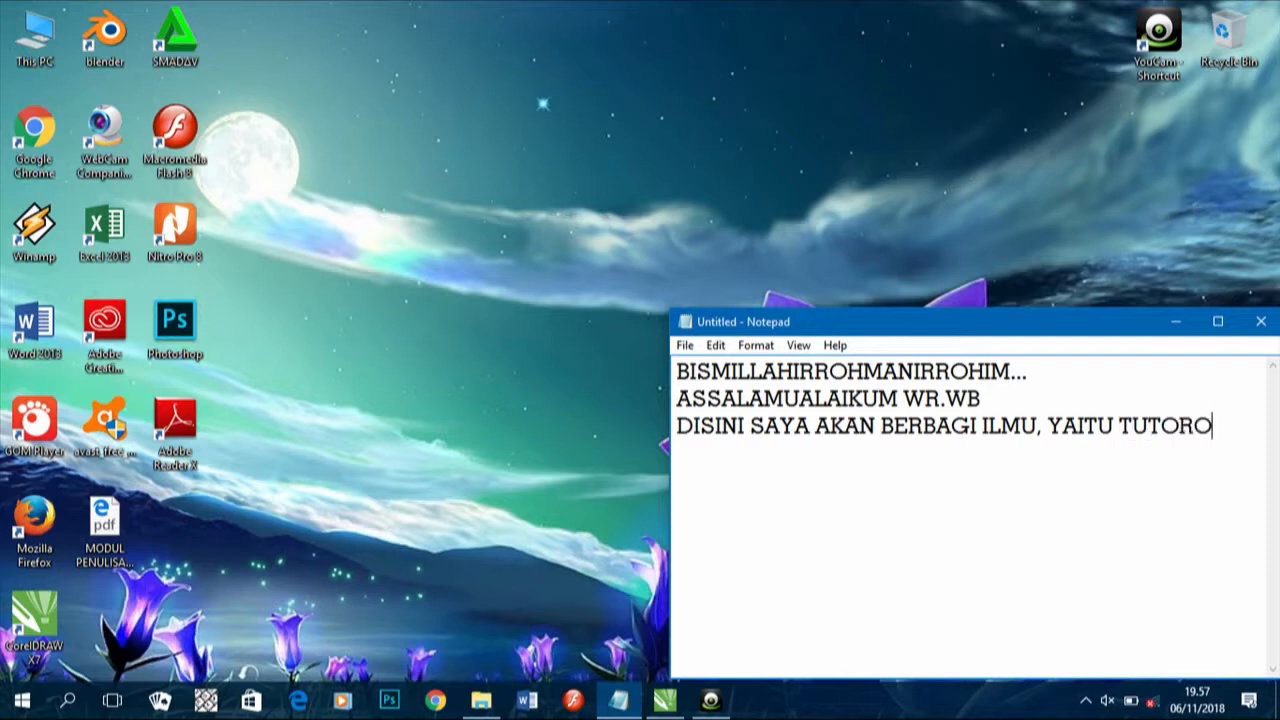
pyautogui.write('RIAL MEMBY')
pyautogui.write('AT TEKS 3D')
# Step: Add the closing line "MARI KITA TONTON BERSAMA :)" to the note and minimize its window
pyautogui.press('Return')
pyautogui.write('MARI KITA')
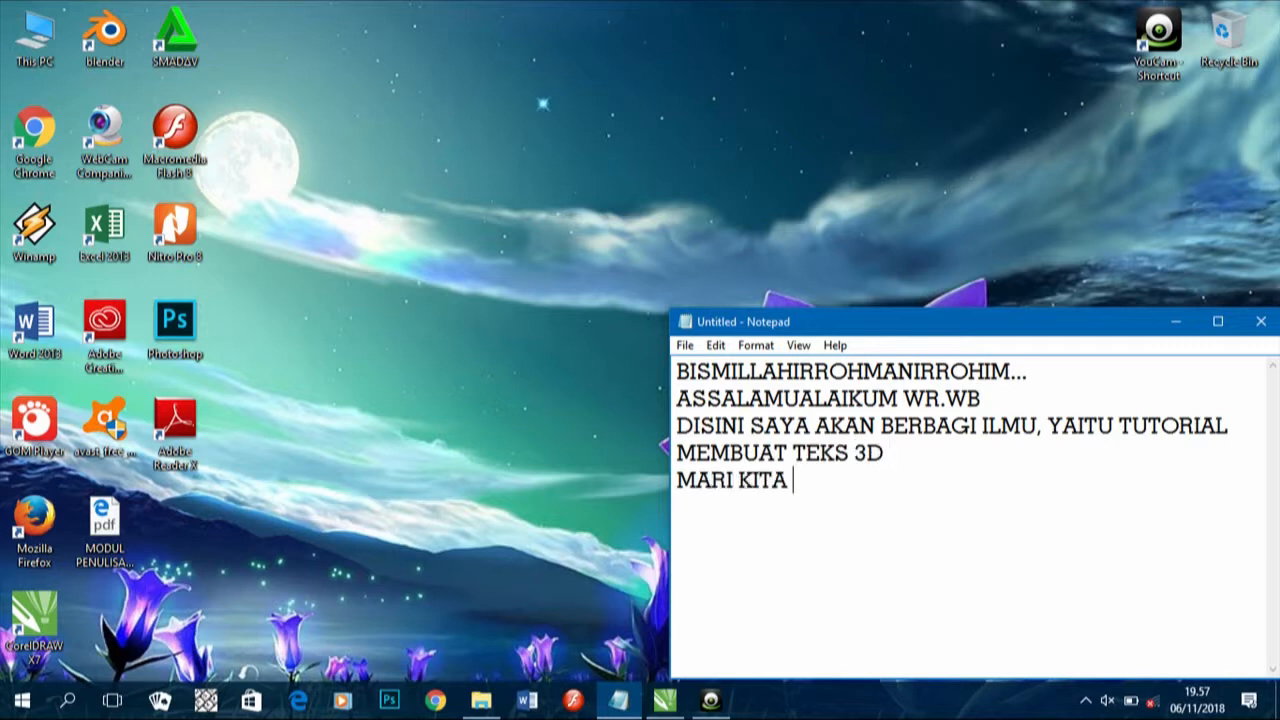
pyautogui.write(' TONTON BERSam')
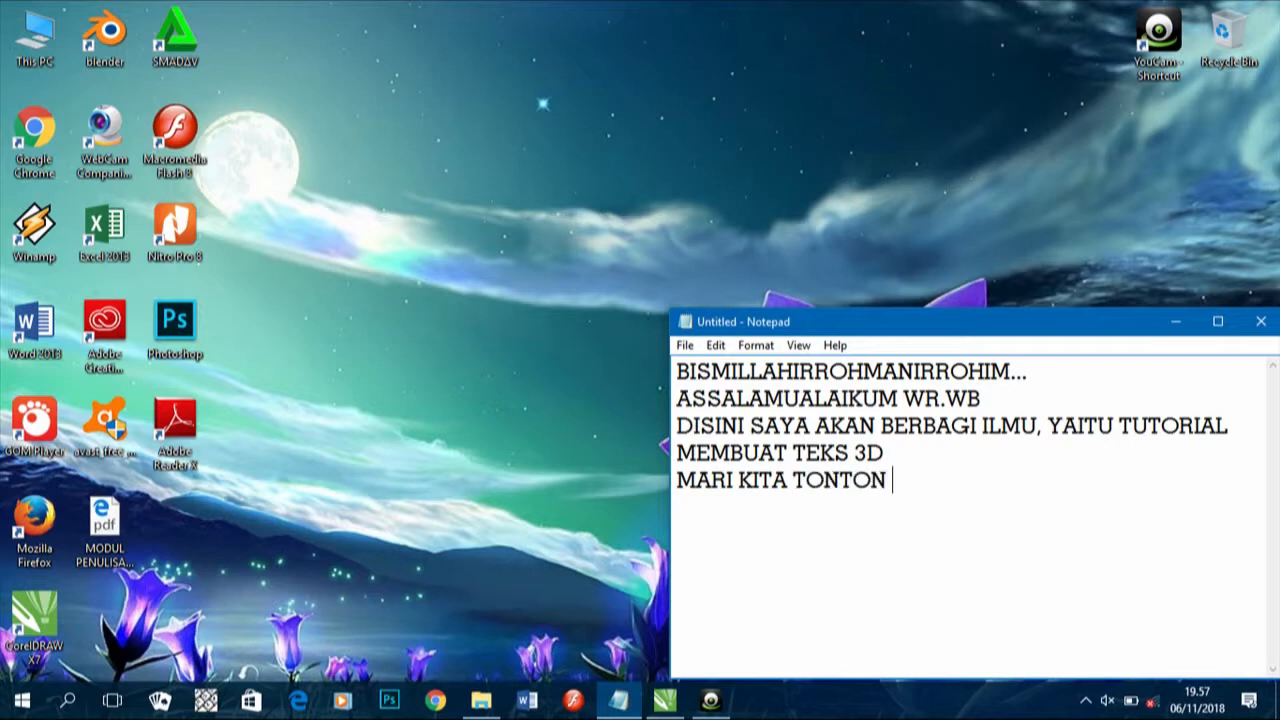
pyautogui.press('BackSpace')
pyautogui.press('BackSpace')
pyautogui.write('AMA :)')
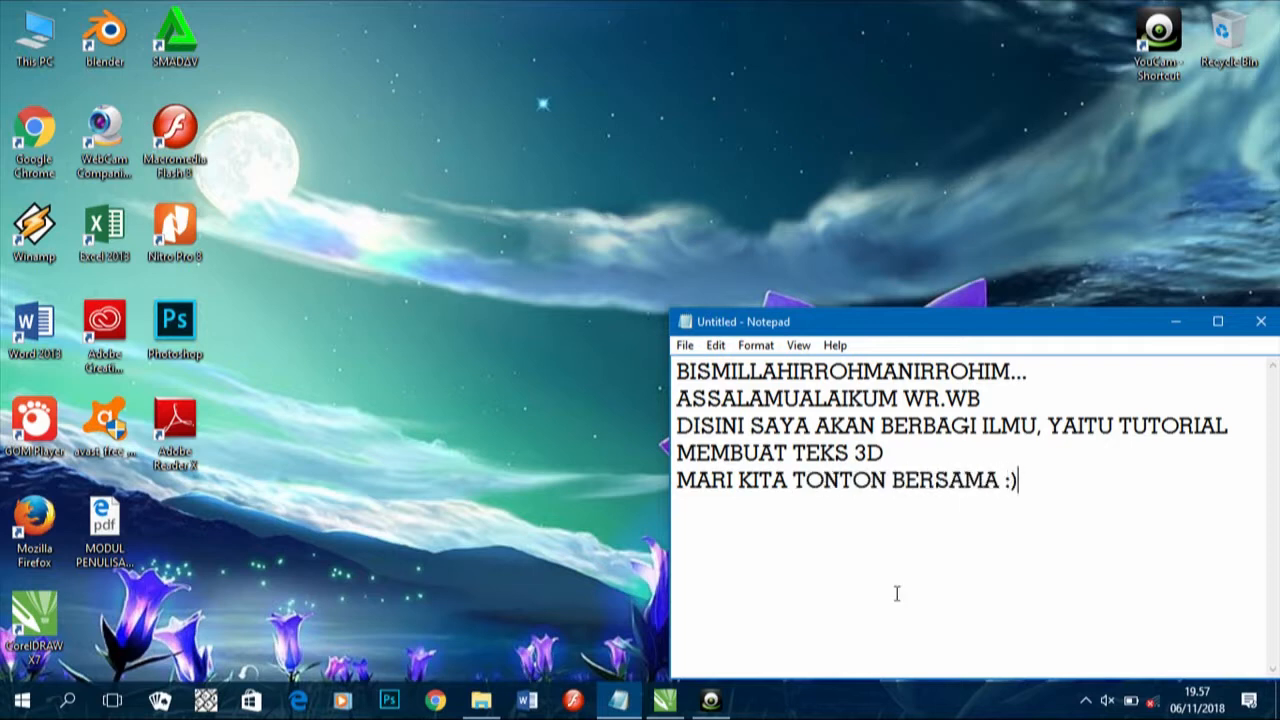
pyautogui.click(1175, 321)
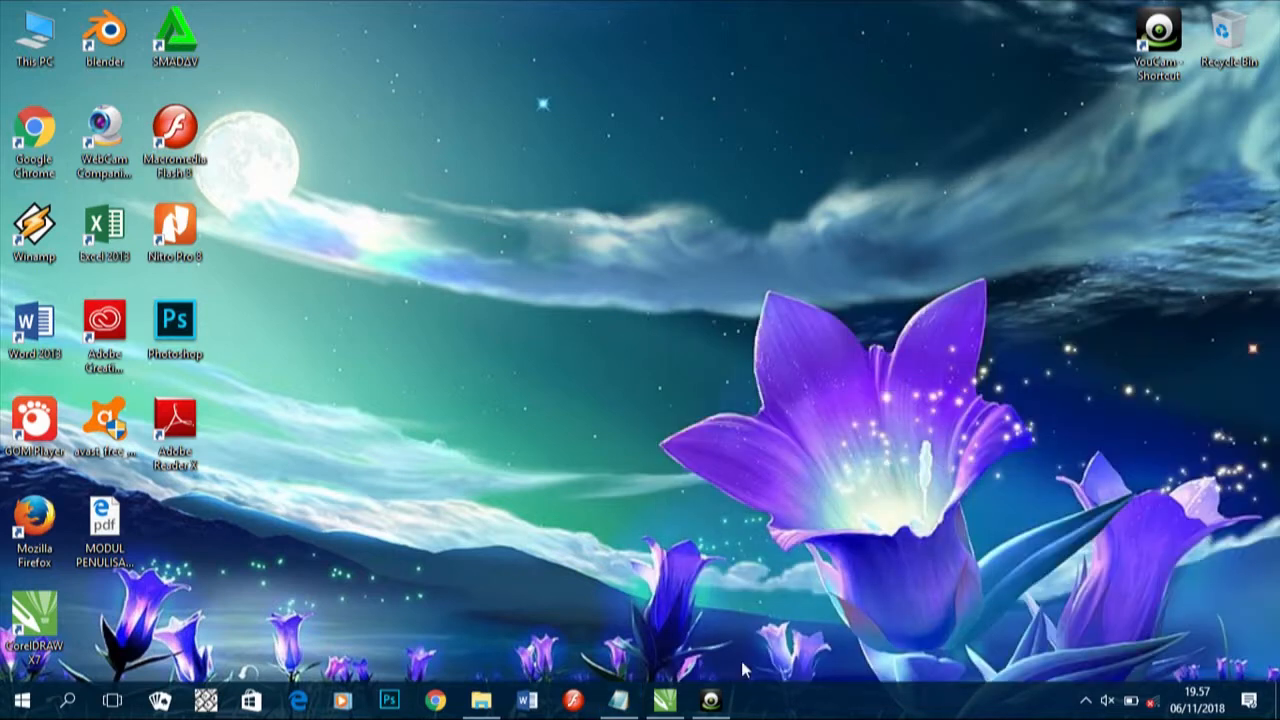
# Step: Switch to CorelDRAW and create a new landscape A4 document with the default settings
pyautogui.click(665, 699)
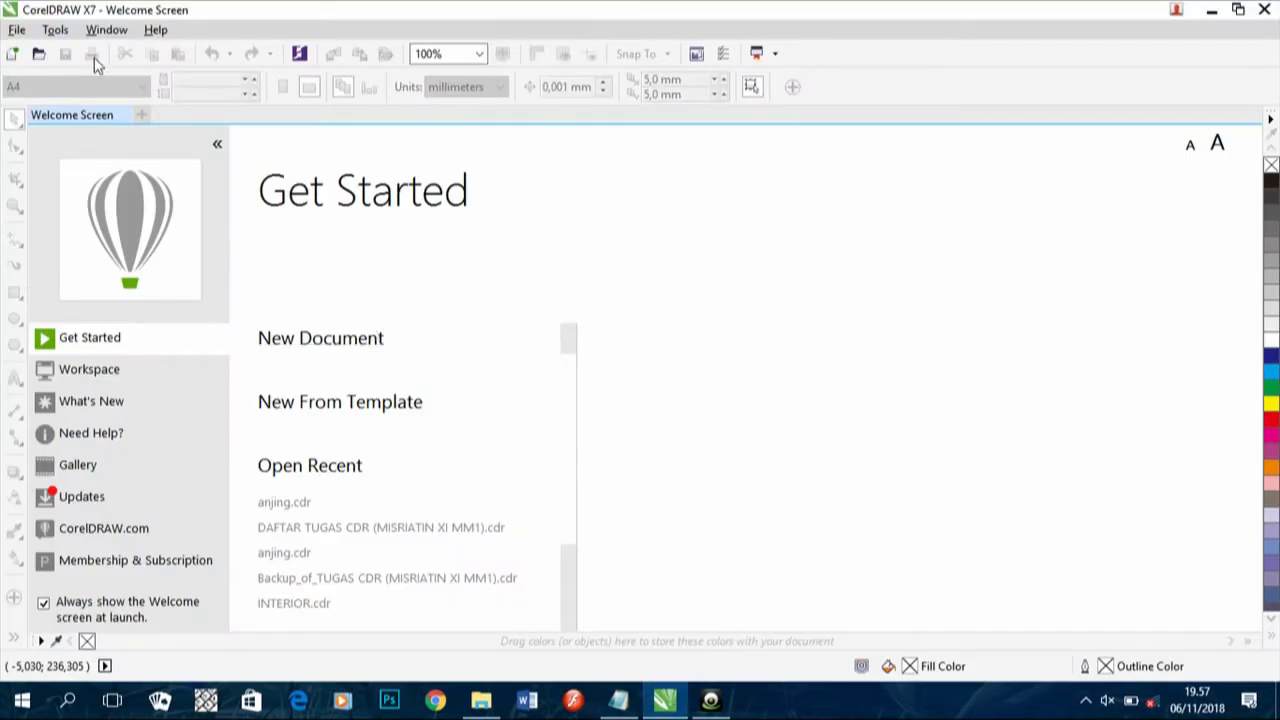
pyautogui.click(141, 116)
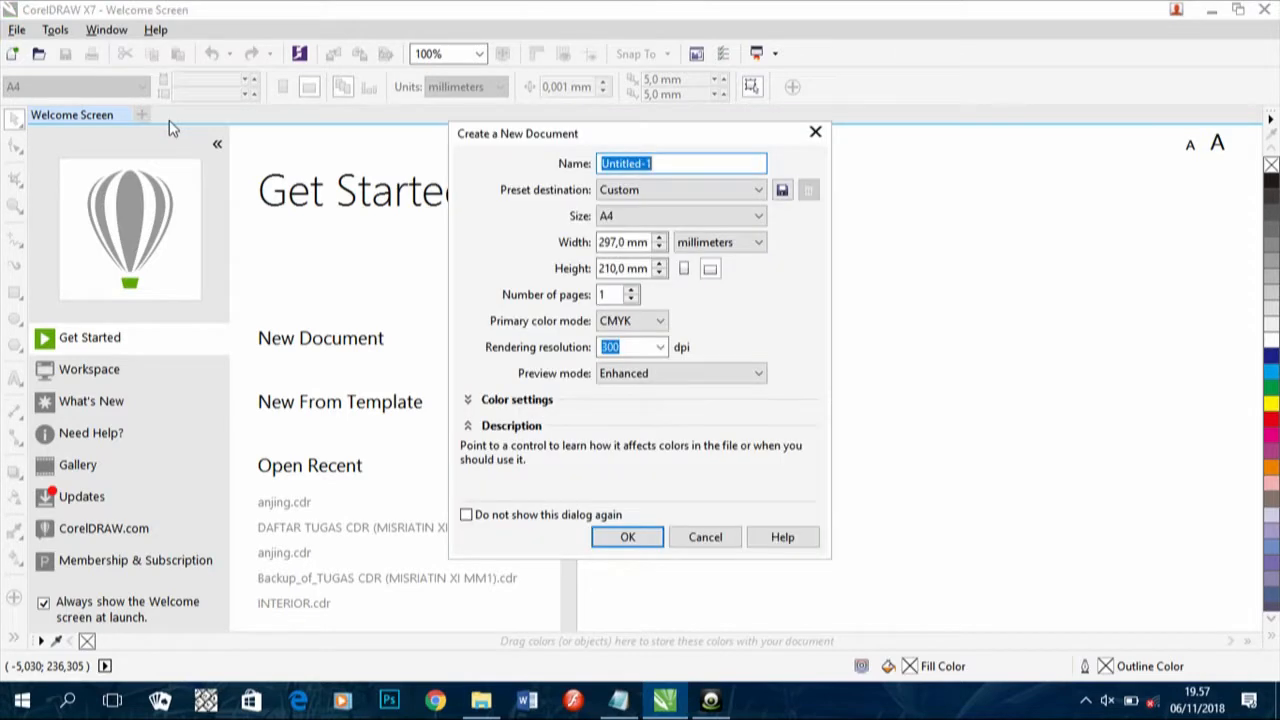
pyautogui.click(612, 538)
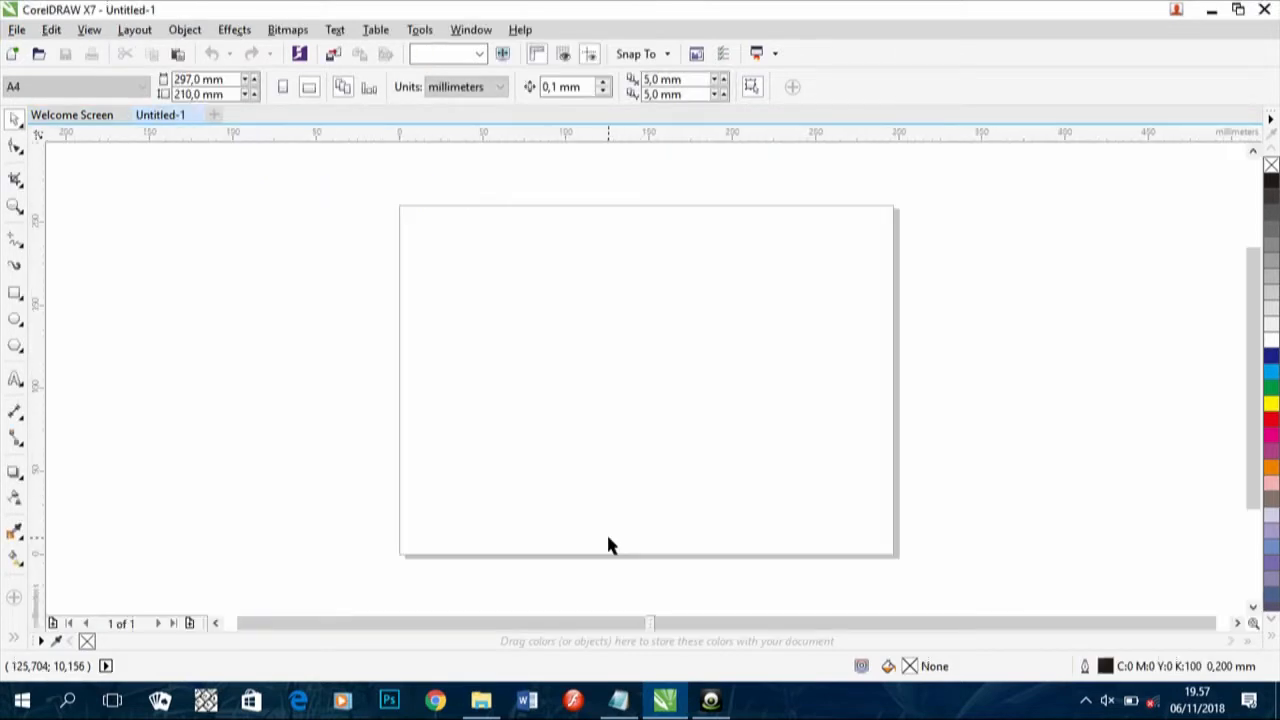
# Step: Add the artistic text "INDONESIA" on the left half of the page, at about mid-height
pyautogui.click(16, 379)
pyautogui.click(465, 389)
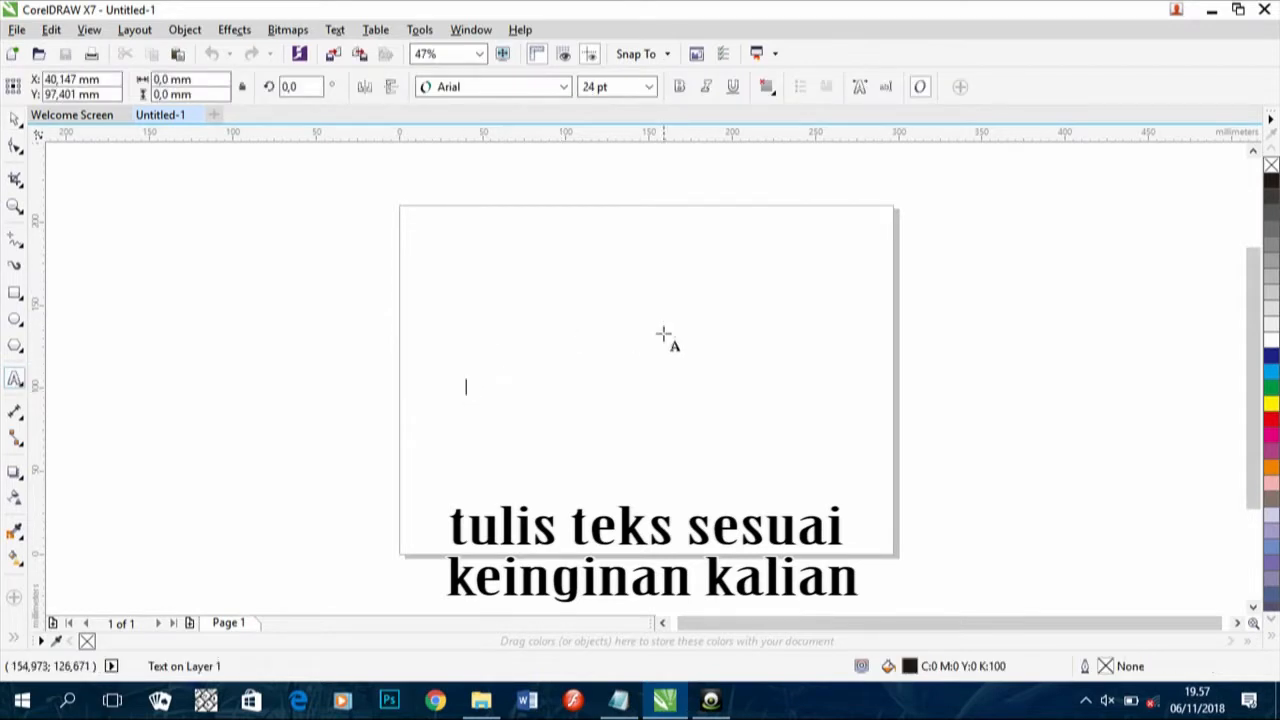
pyautogui.write('INDONESIA')
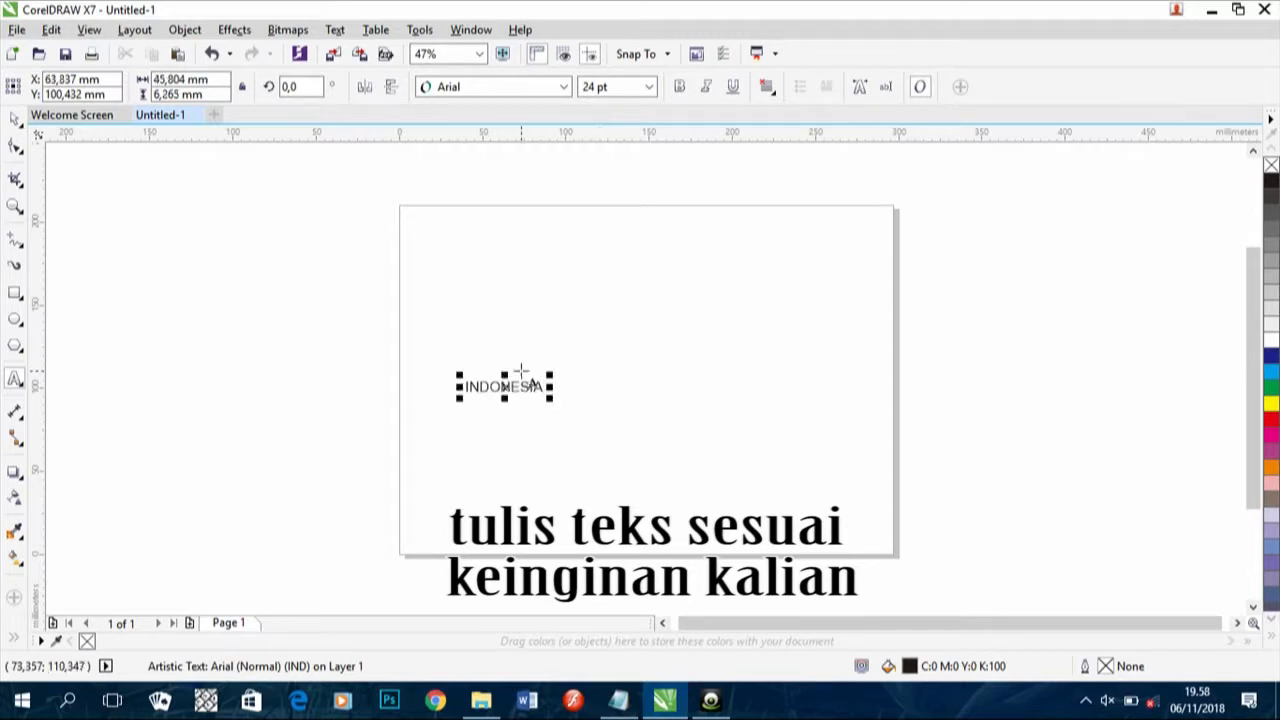
# Step: Change the font of the INDONESIA text to Hauser
pyautogui.moveTo(546, 387); pyautogui.dragTo(459, 387)
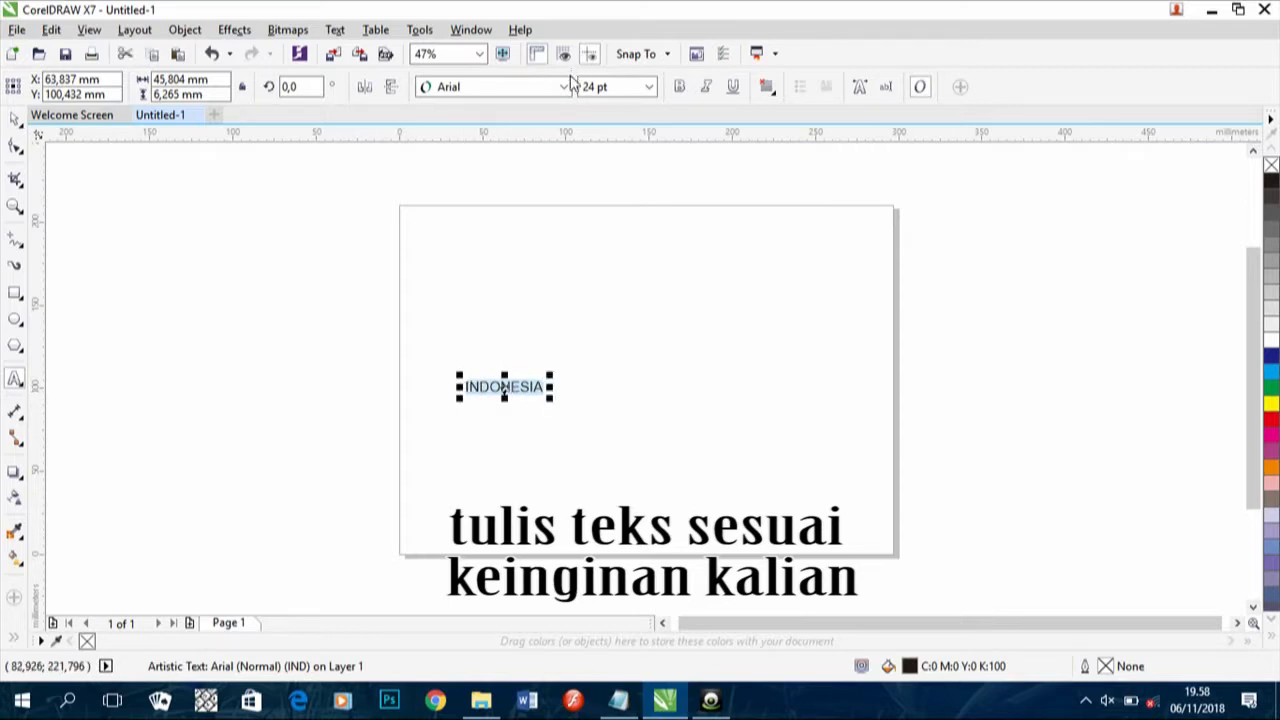
pyautogui.click(563, 87)
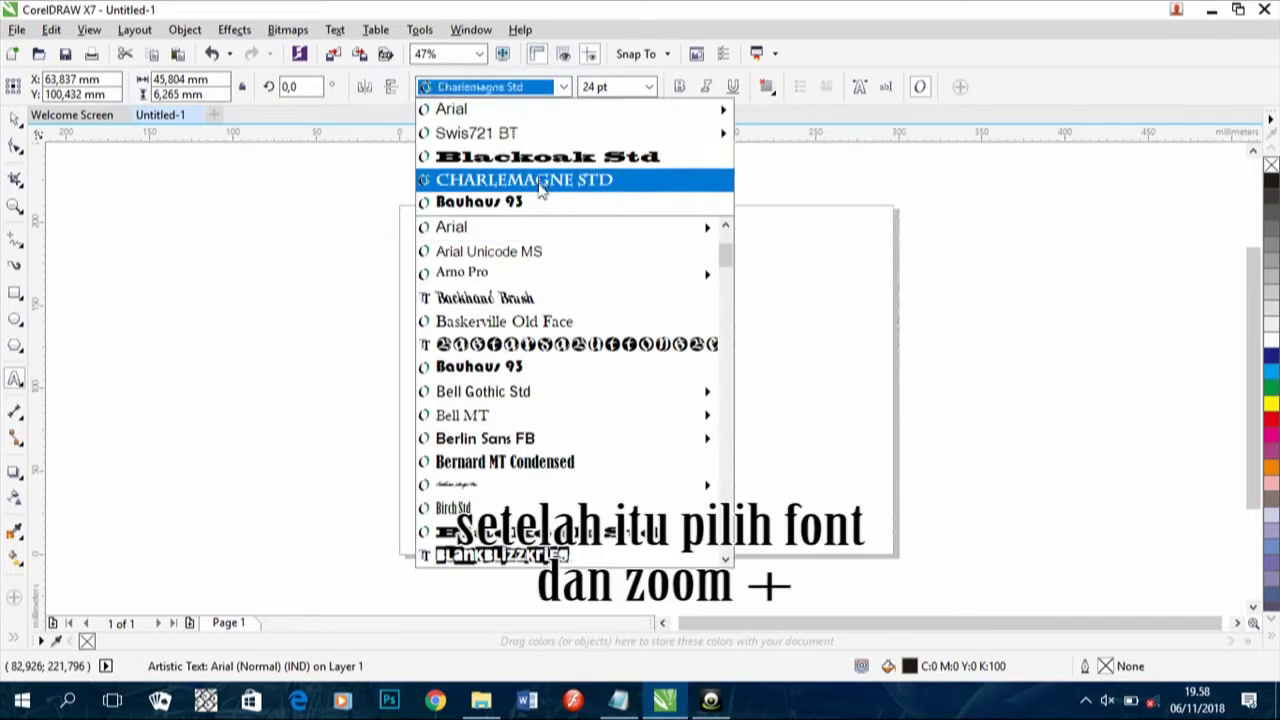
pyautogui.moveTo(527, 145)
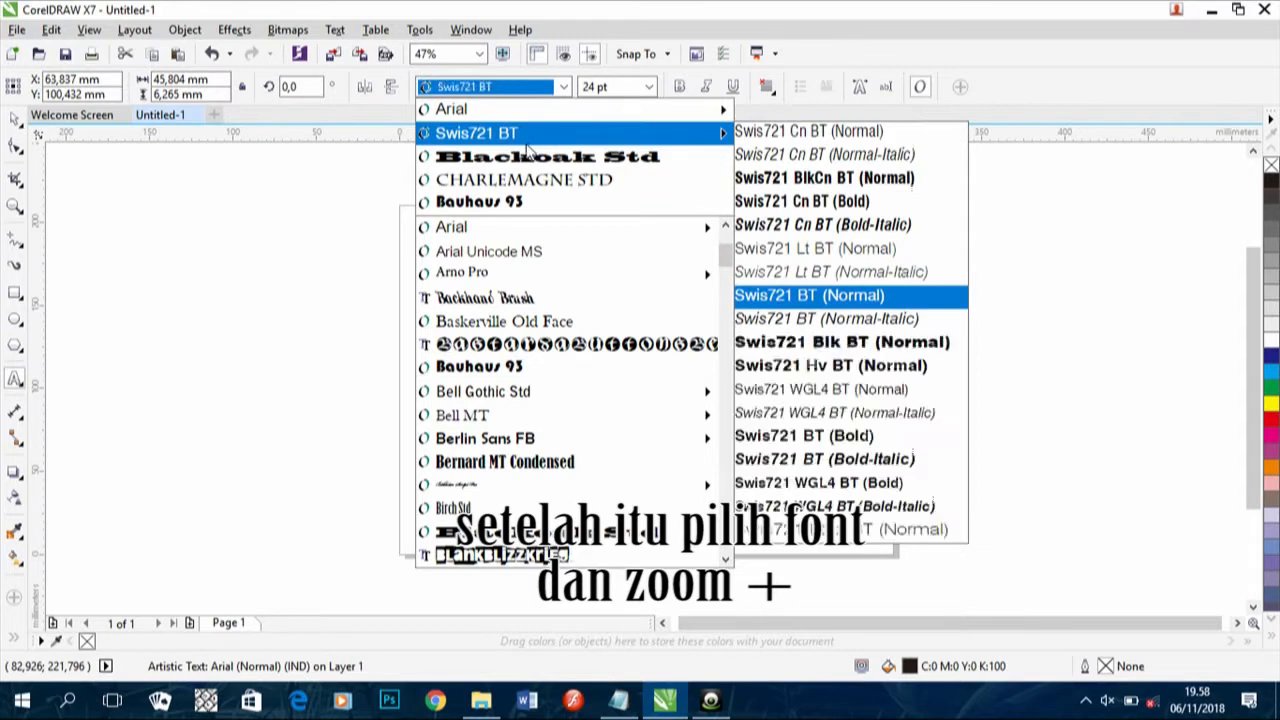
pyautogui.moveTo(592, 118)
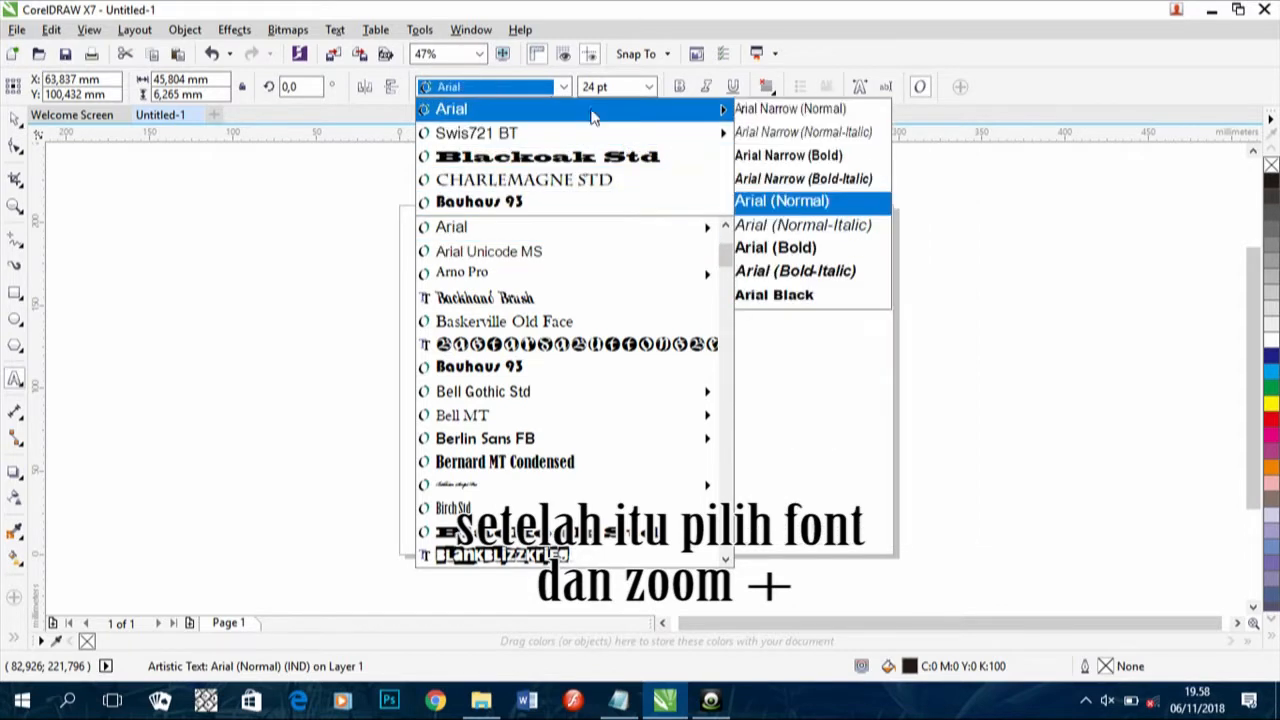
pyautogui.click(541, 87)
pyautogui.click(541, 87)
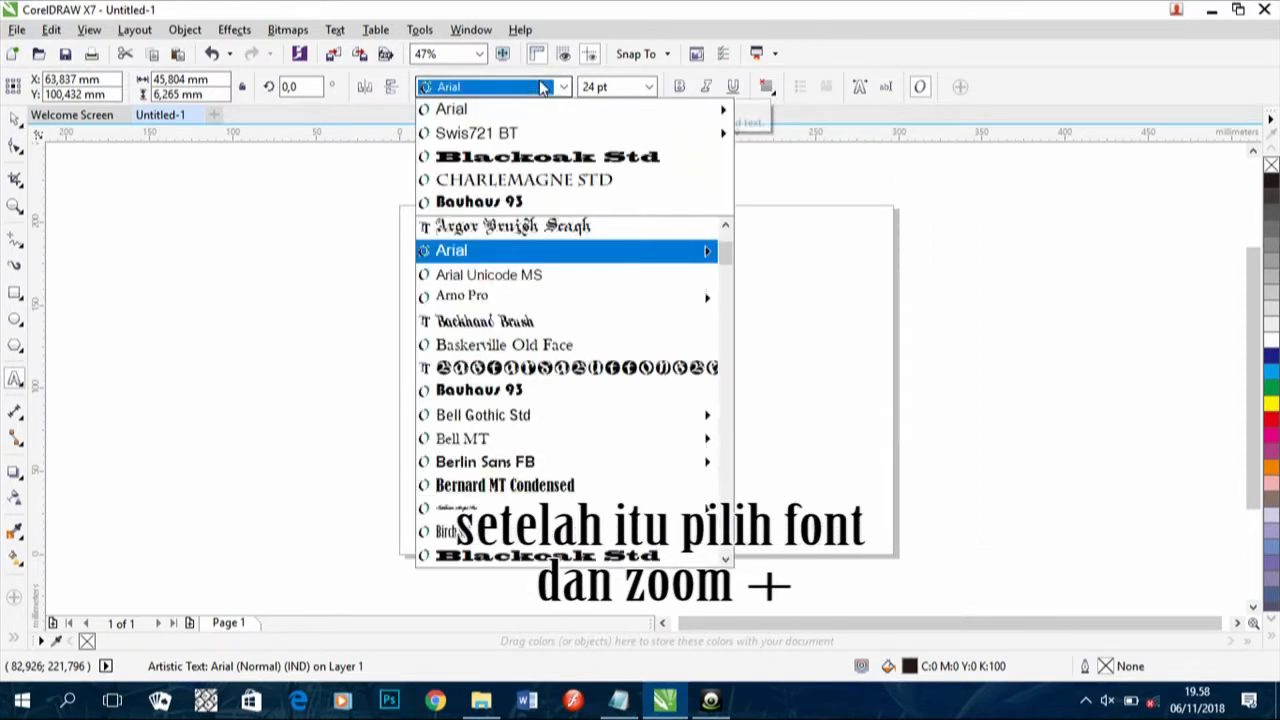
pyautogui.write('Hauser')
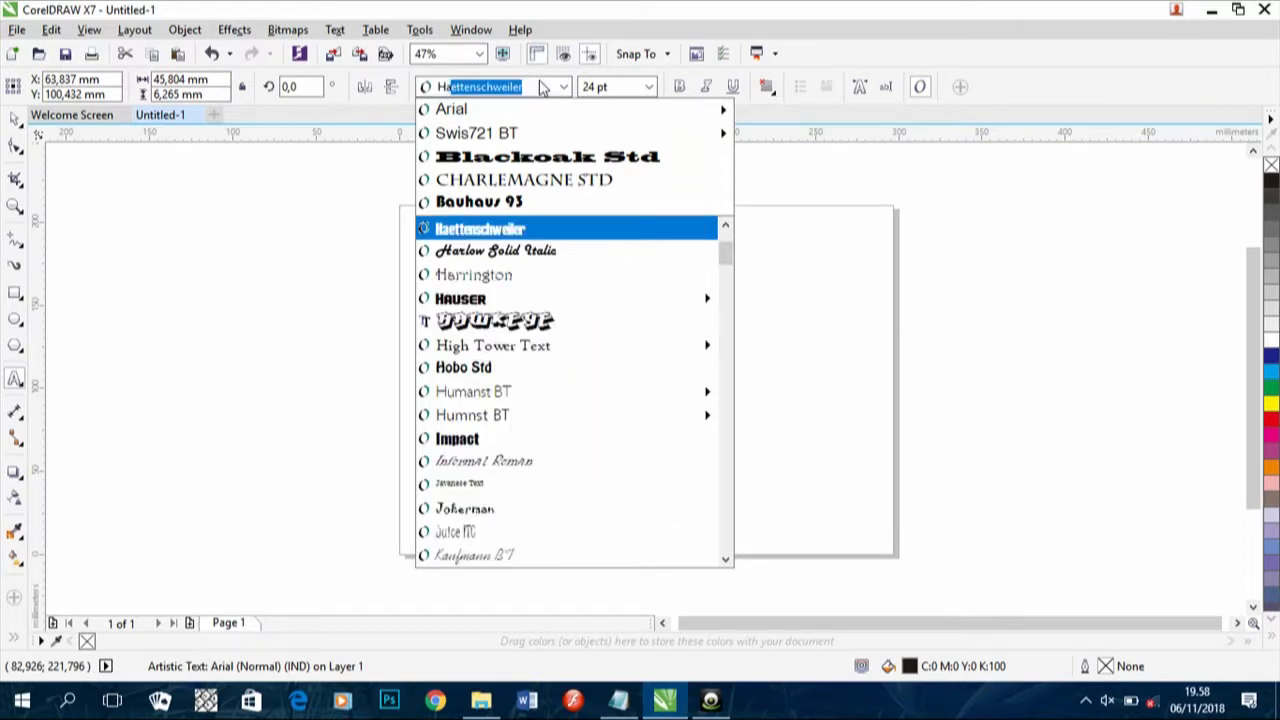
pyautogui.click(530, 298)
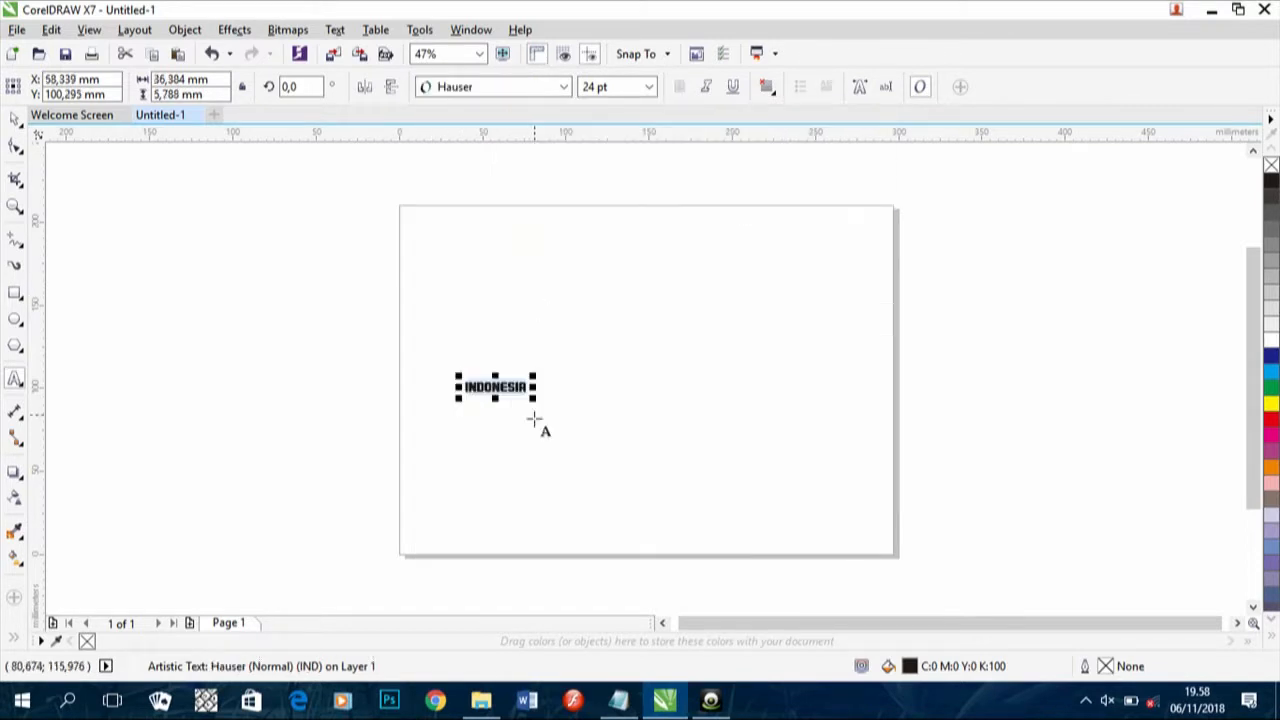
# Step: Enlarge the INDONESIA text to about 284 mm wide and place it across the upper half of the page
pyautogui.moveTo(497, 385); pyautogui.dragTo(905, 418)
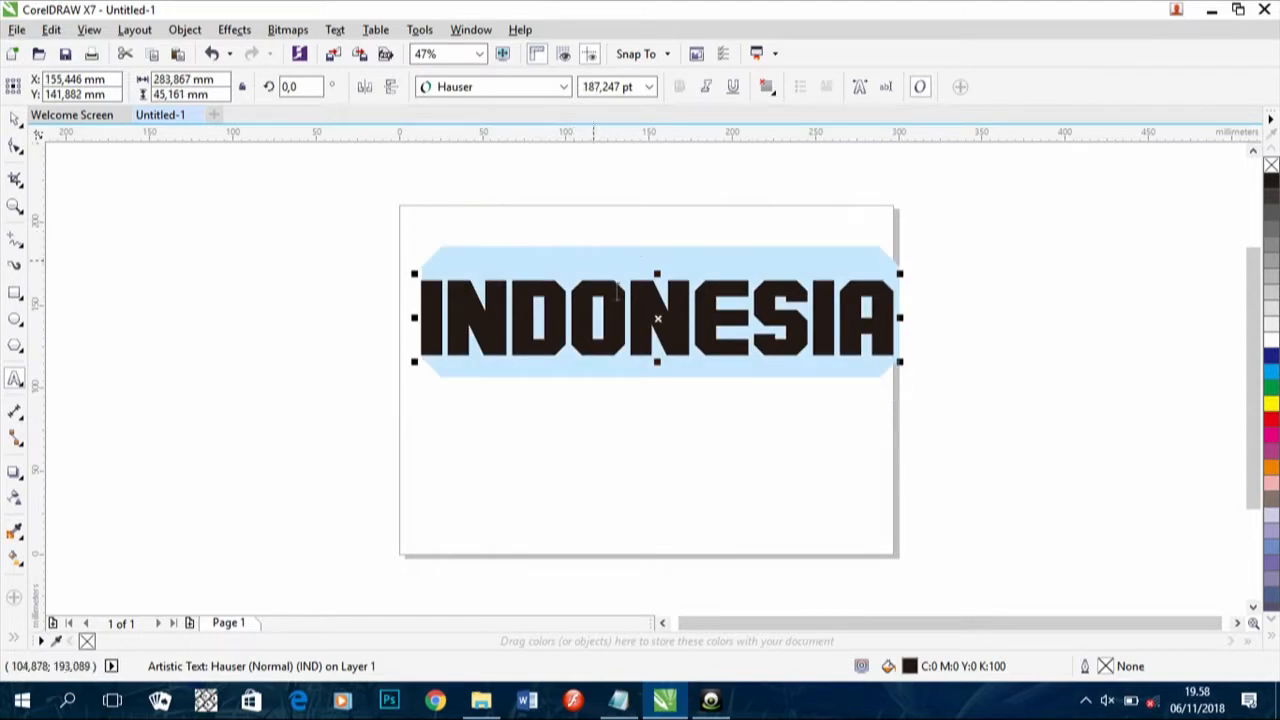
pyautogui.moveTo(658, 317); pyautogui.dragTo(641, 308)
pyautogui.click(12, 117)
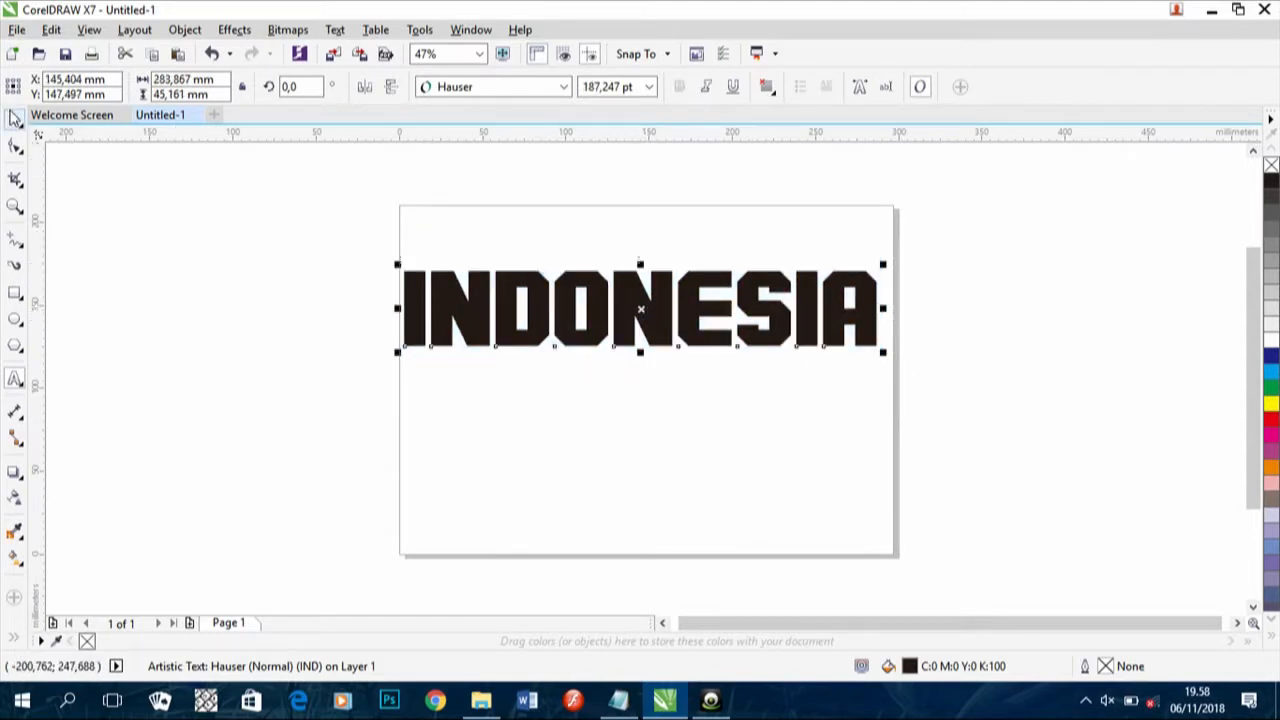
# Step: Fill the INDONESIA text with white and give it a black outline 1.5 mm wide
pyautogui.click(1269, 343)
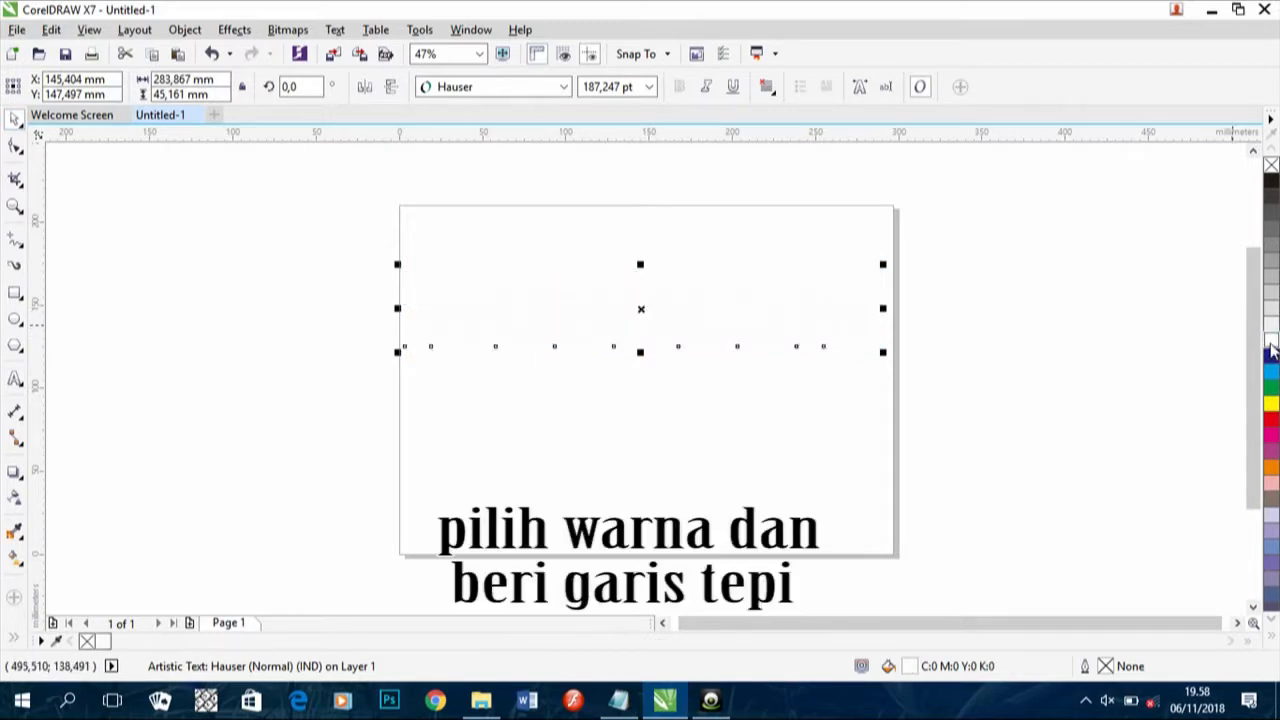
pyautogui.doubleClick(1115, 670)
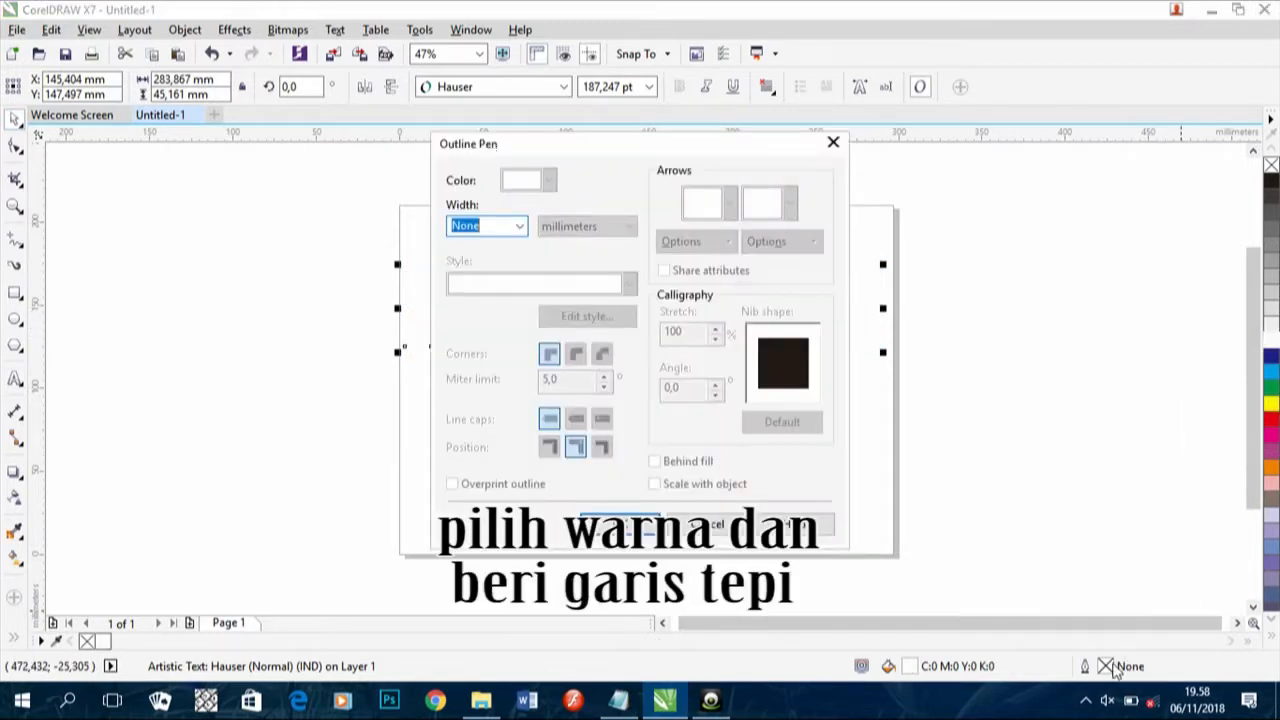
pyautogui.click(520, 226)
pyautogui.click(503, 340)
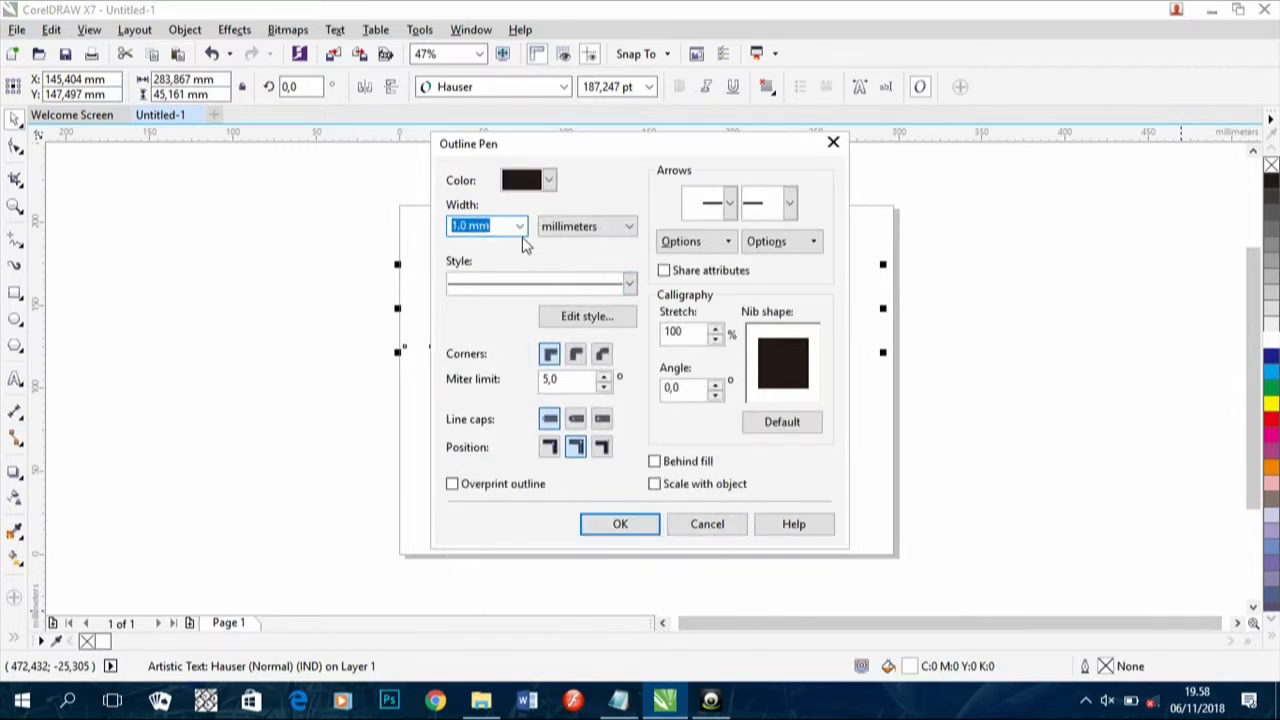
pyautogui.click(520, 226)
pyautogui.click(489, 359)
pyautogui.click(621, 523)
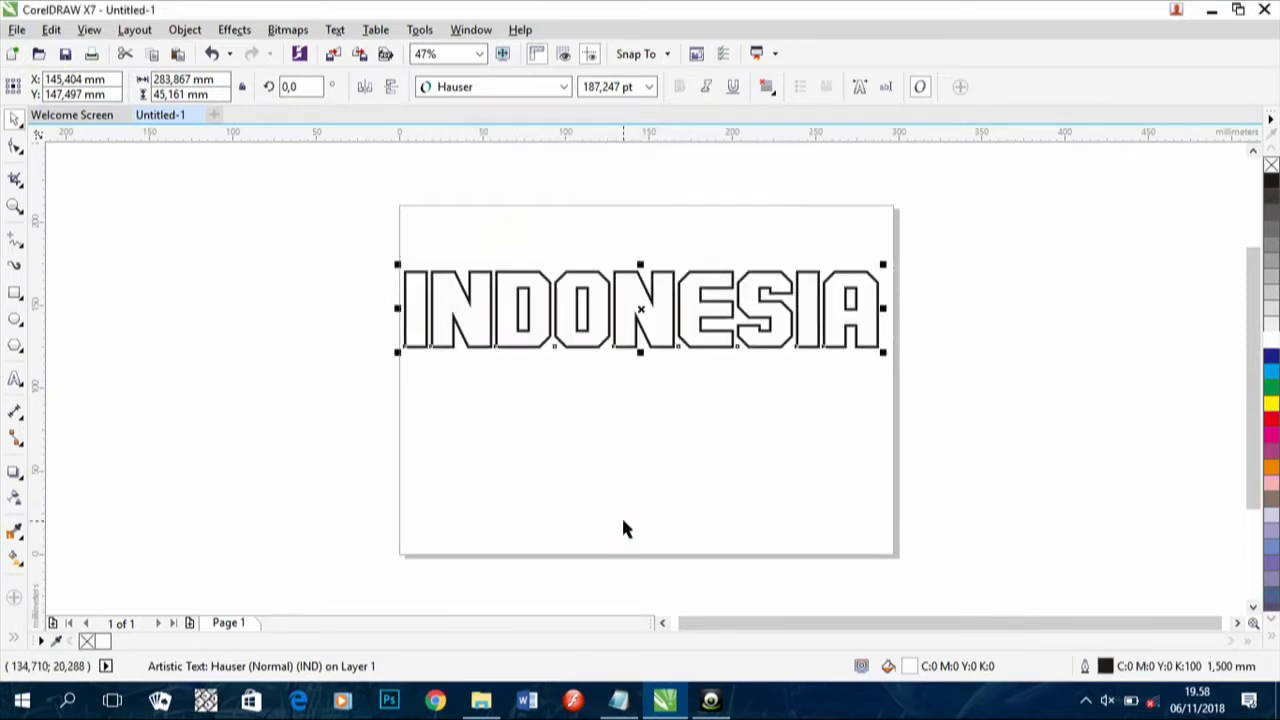
# Step: Apply an Envelope to the INDONESIA text, make its top middle node symmetrical and raise it to arch the upper edge
pyautogui.click(564, 417)
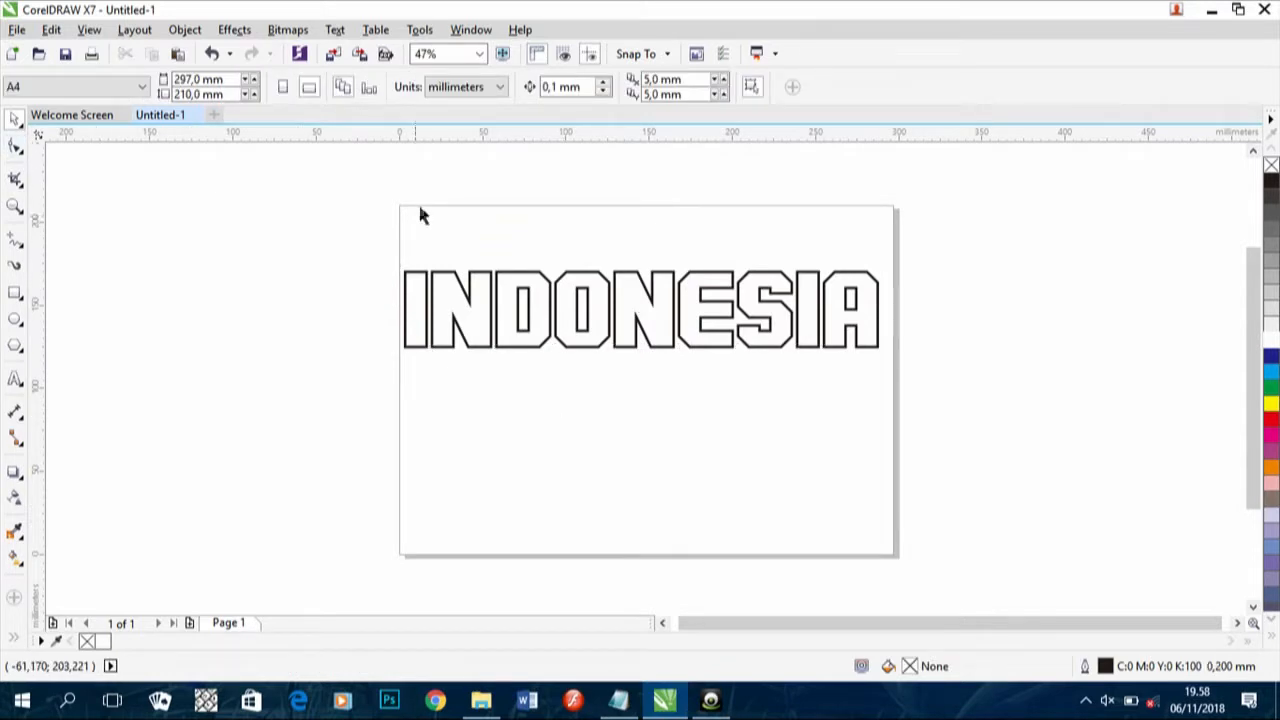
pyautogui.moveTo(367, 234); pyautogui.dragTo(906, 382)
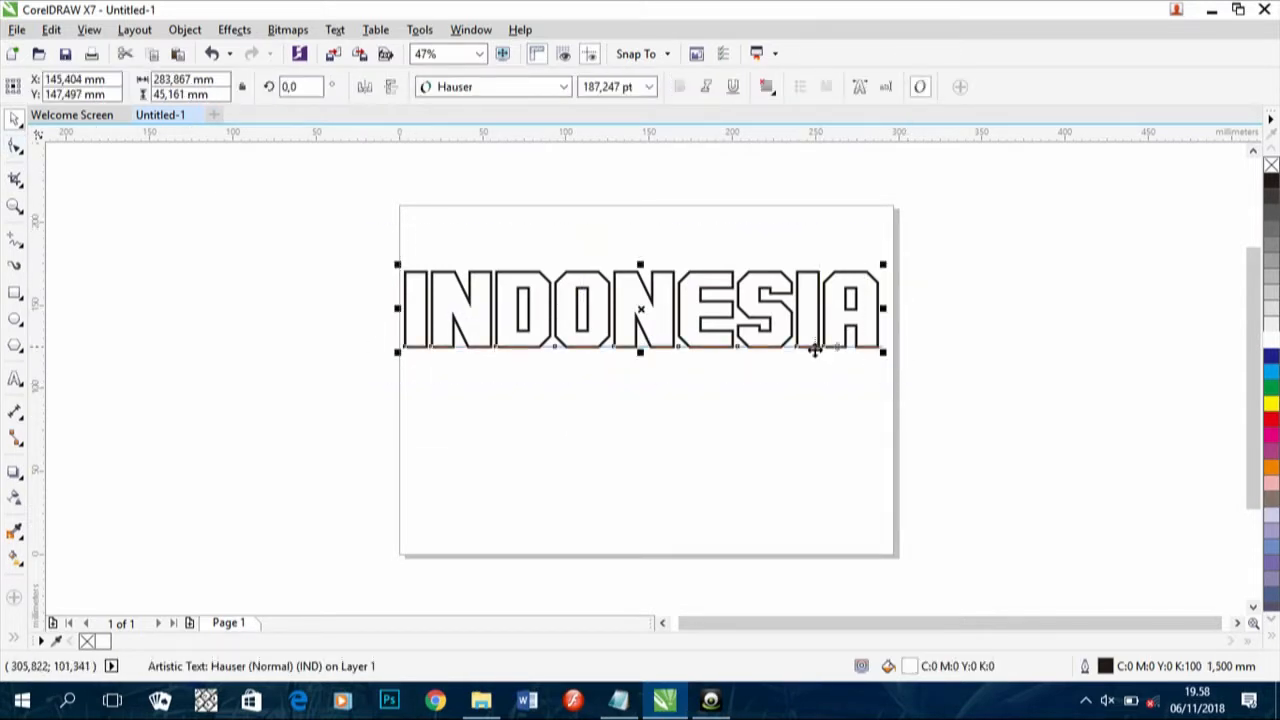
pyautogui.click(21, 483)
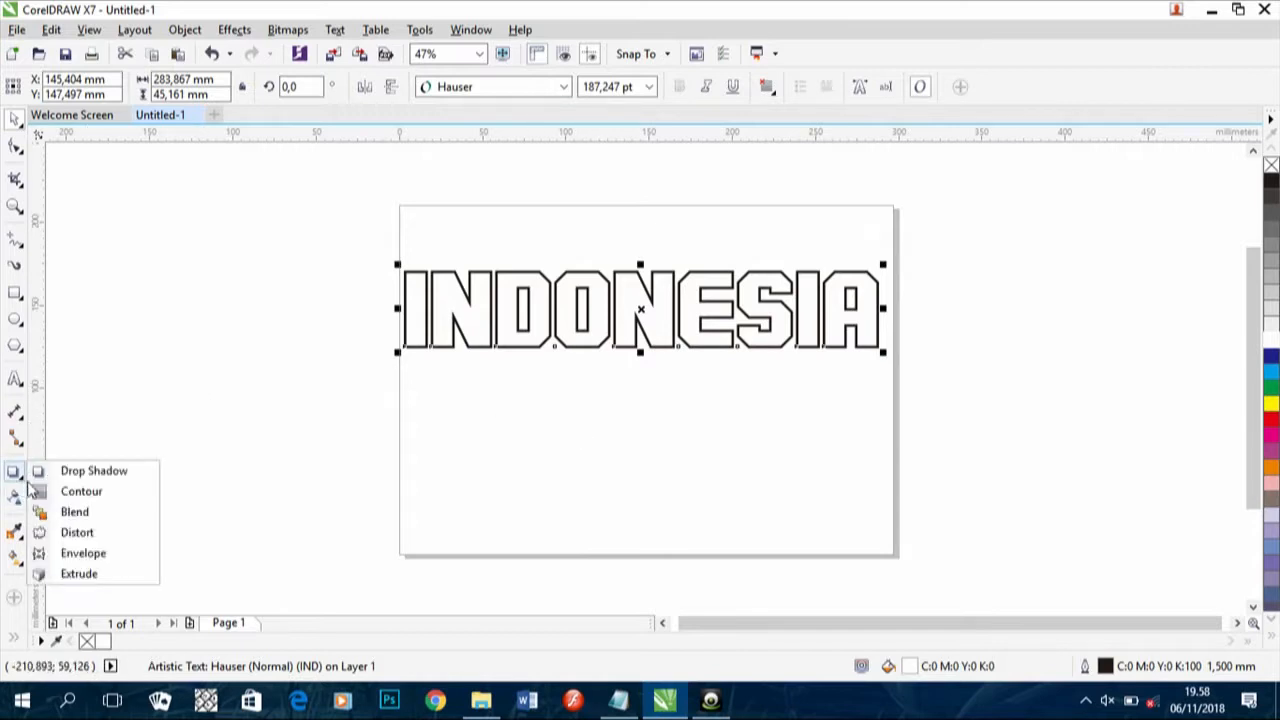
pyautogui.click(52, 558)
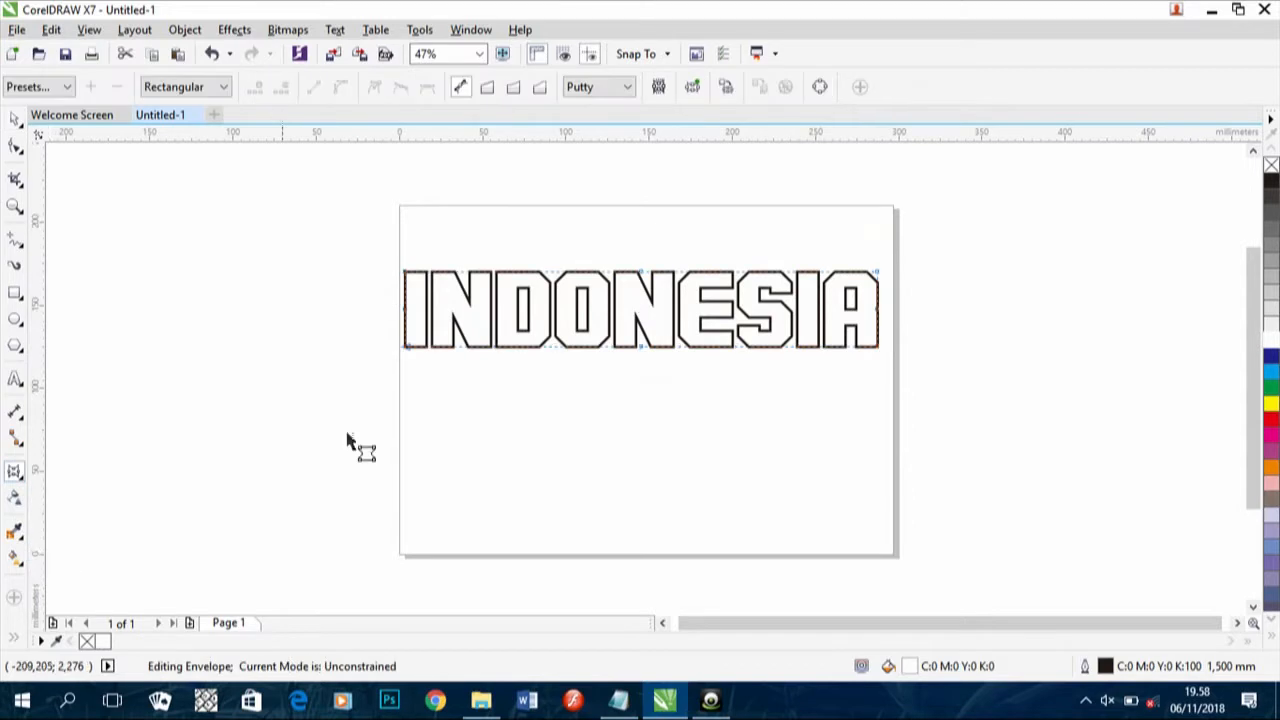
pyautogui.click(647, 274)
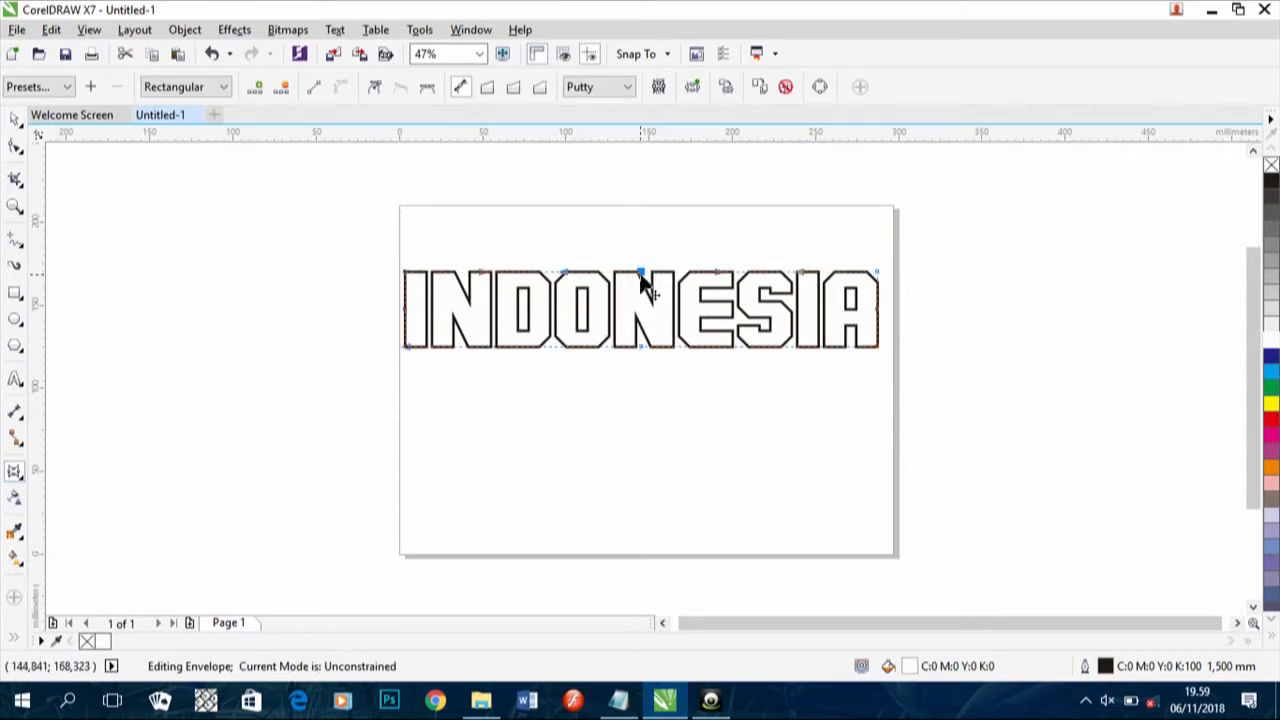
pyautogui.click(434, 90)
pyautogui.moveTo(647, 275); pyautogui.dragTo(640, 248)
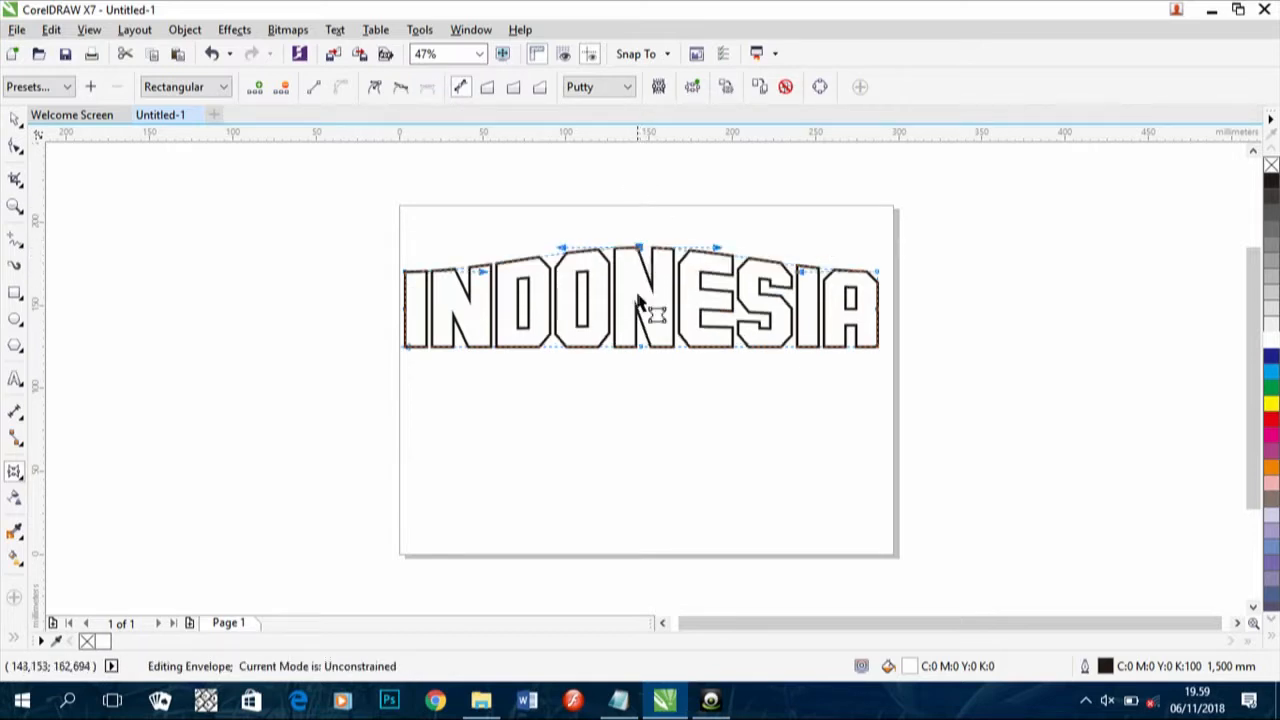
# Step: Make the envelope's bottom middle node symmetrical and raise it slightly so the lower edge of the text curves upward
pyautogui.click(640, 346)
pyautogui.click(430, 90)
pyautogui.moveTo(642, 350); pyautogui.dragTo(640, 334)
pyautogui.click(639, 249)
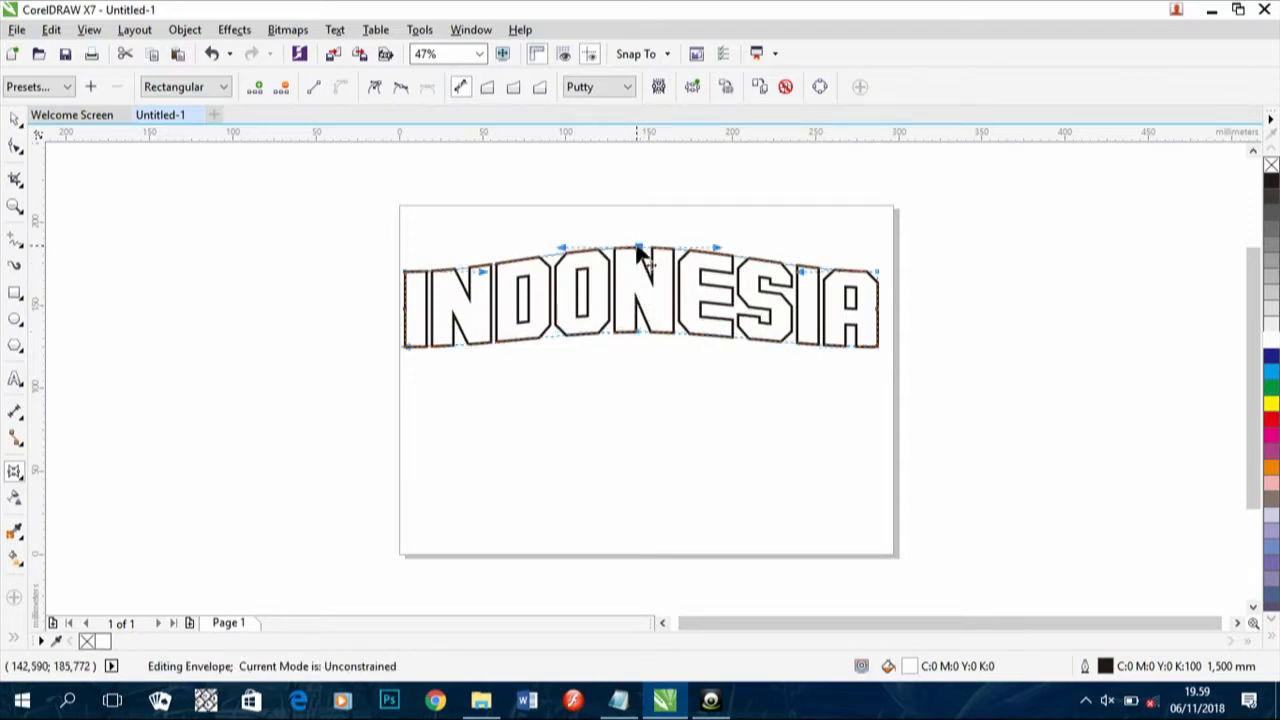
# Step: Raise the envelope's bottom middle node slightly further to curve the text's lower edge more, and finish editing the envelope
pyautogui.moveTo(638, 338); pyautogui.dragTo(639, 334)
pyautogui.click(633, 340)
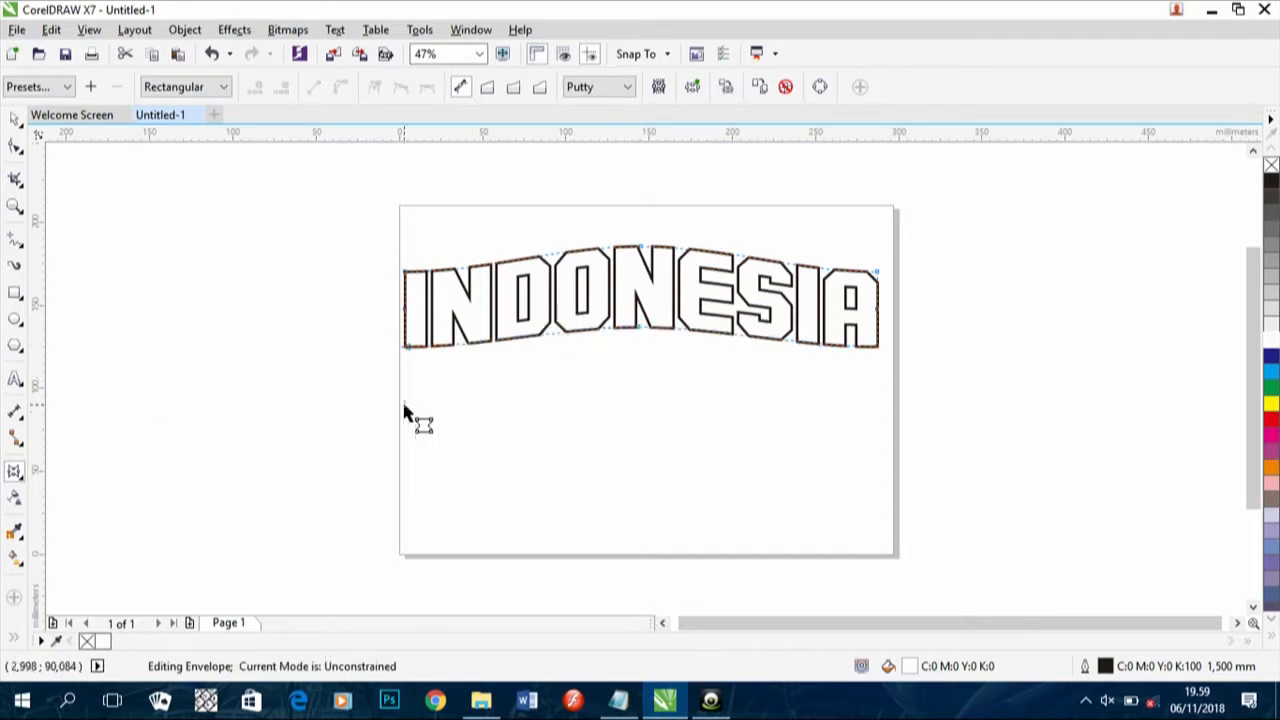
pyautogui.click(15, 118)
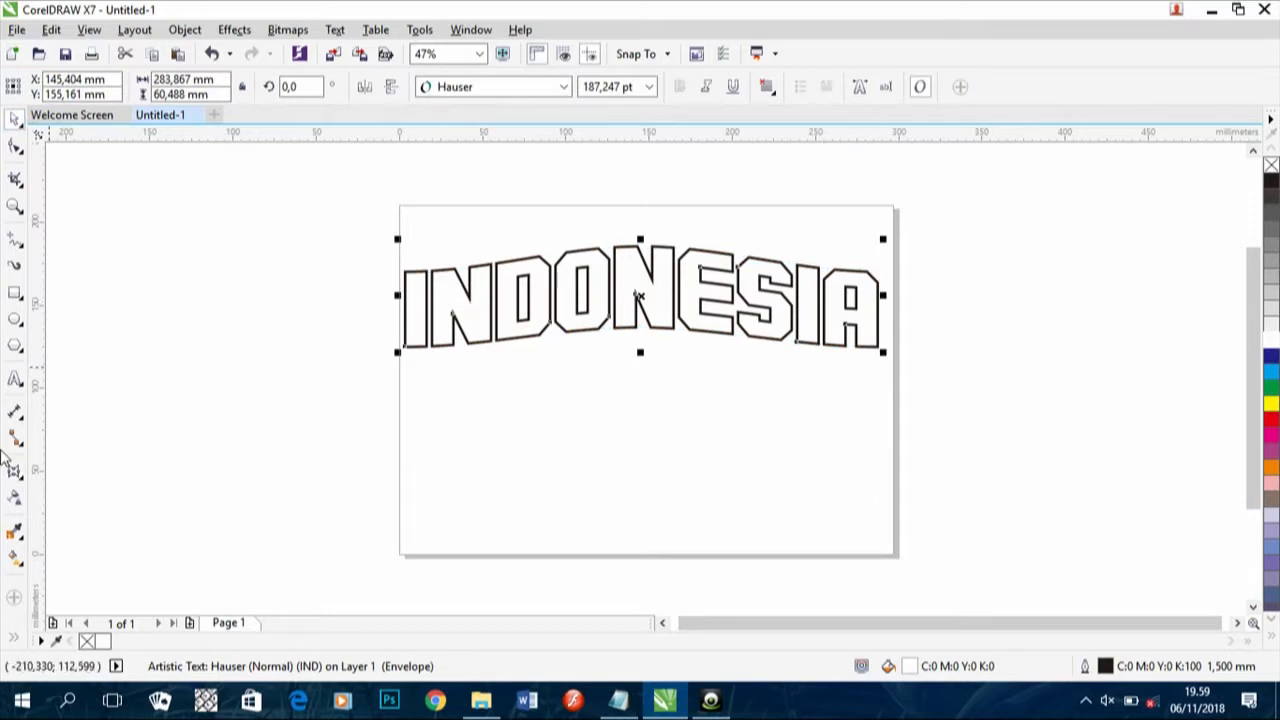
# Step: Extrude the arched INDONESIA text downward from its centre, with the vanishing point at about 2.25 mm, -107.86 mm and depth 20
pyautogui.click(22, 477)
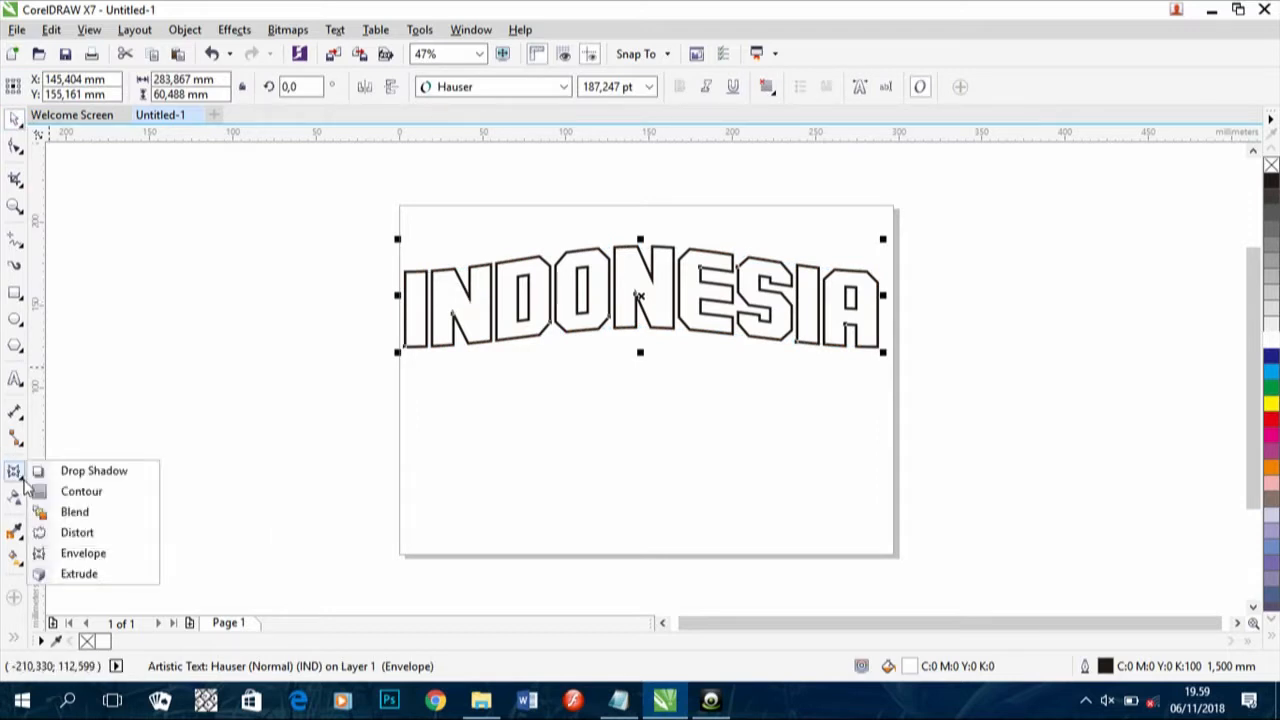
pyautogui.click(55, 556)
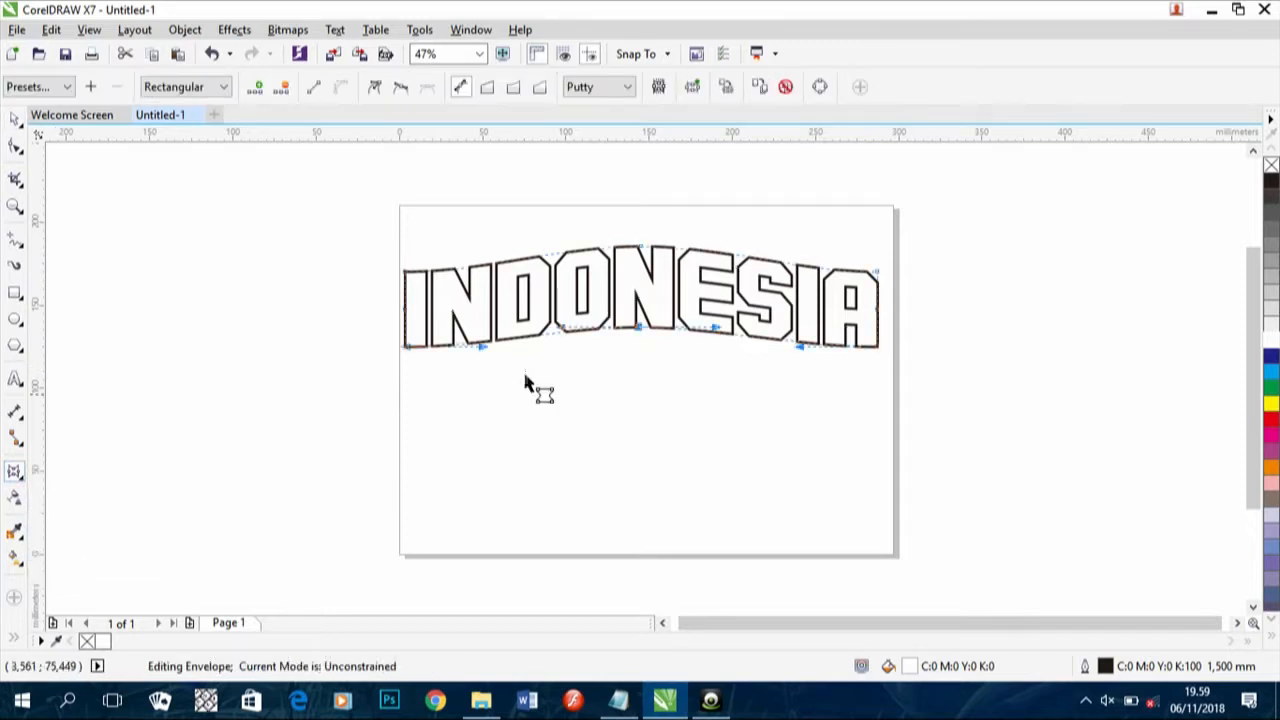
pyautogui.click(20, 480)
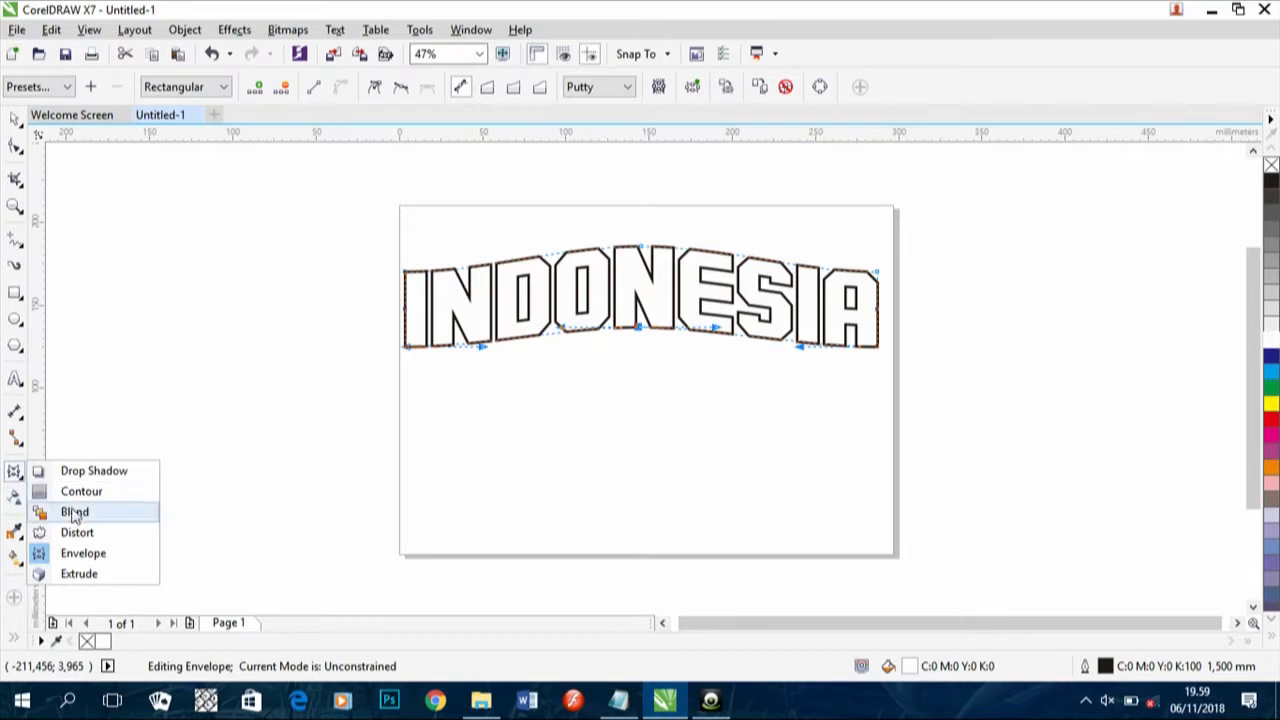
pyautogui.click(80, 574)
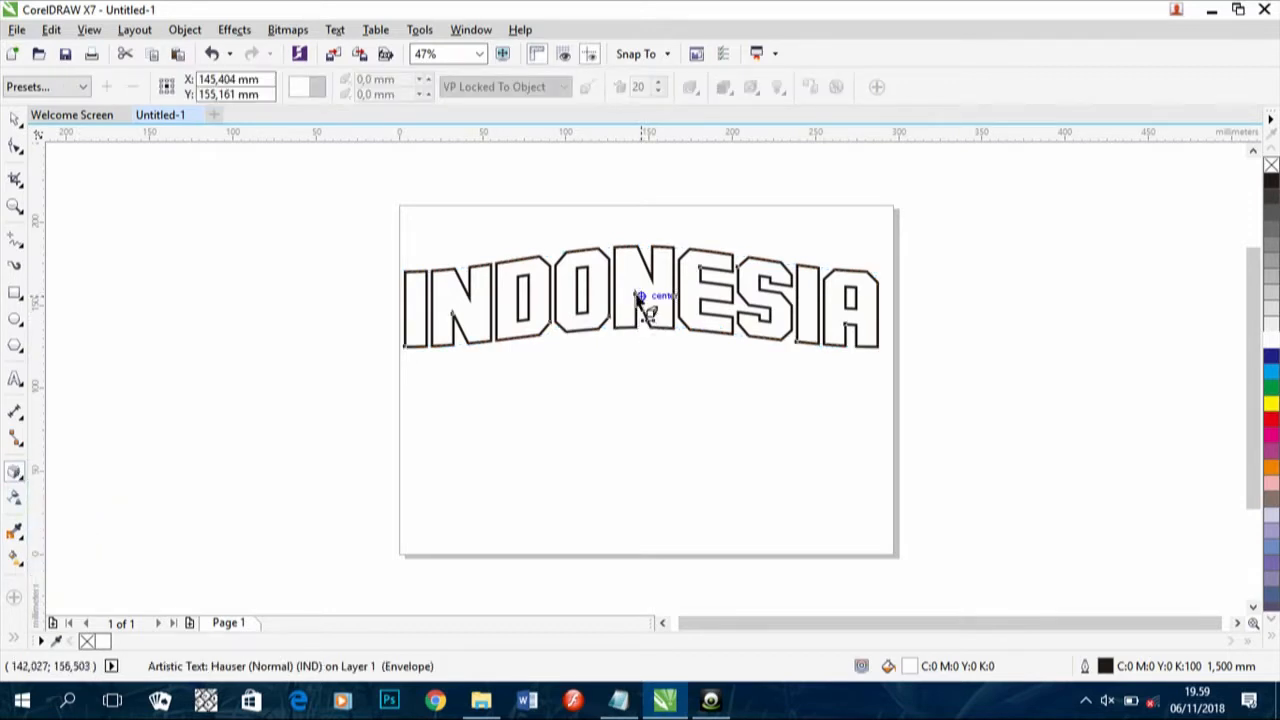
pyautogui.moveTo(638, 296); pyautogui.dragTo(644, 475)
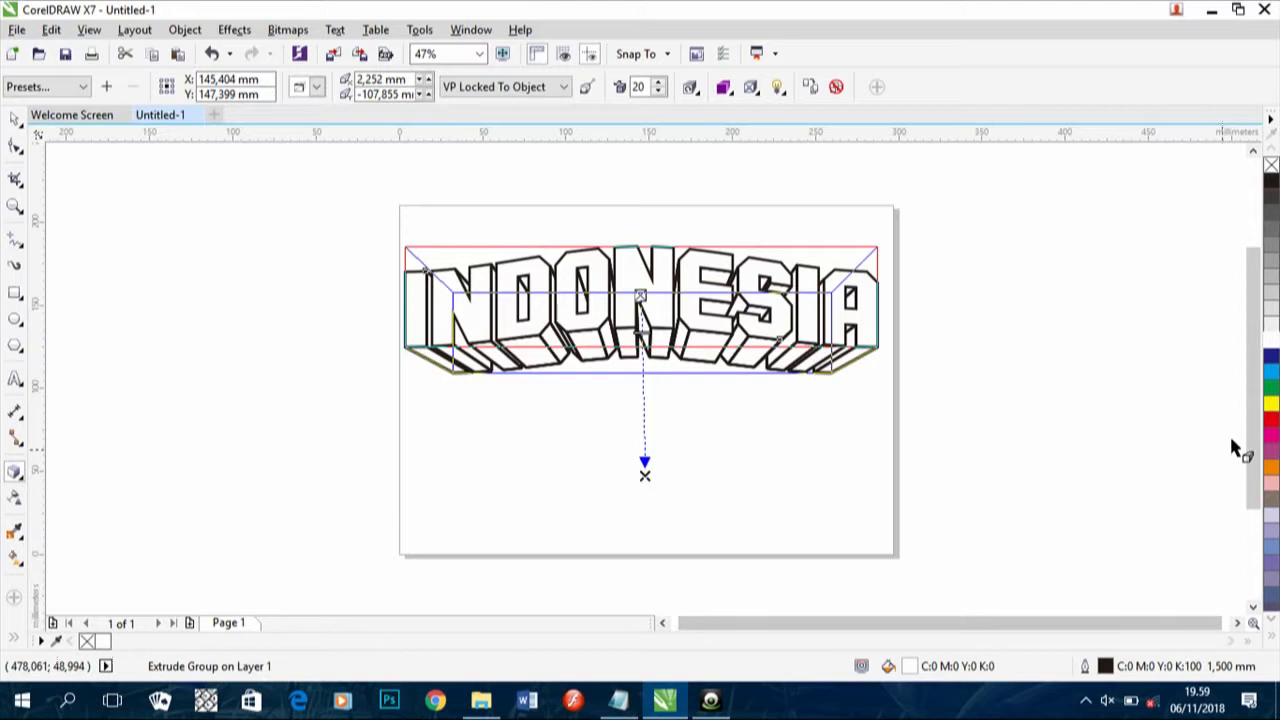
# Step: Try red and 30% black fills on the extruded text, return it to white and deselect it
pyautogui.click(1268, 422)
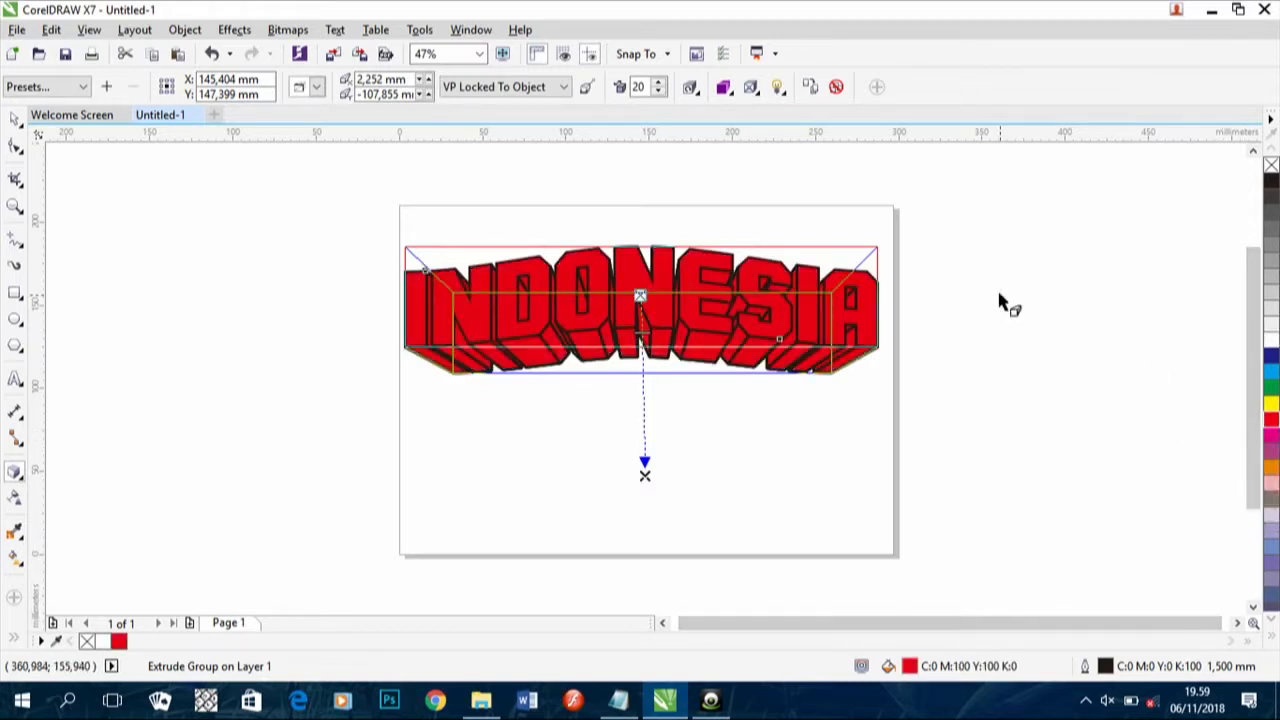
pyautogui.click(1271, 296)
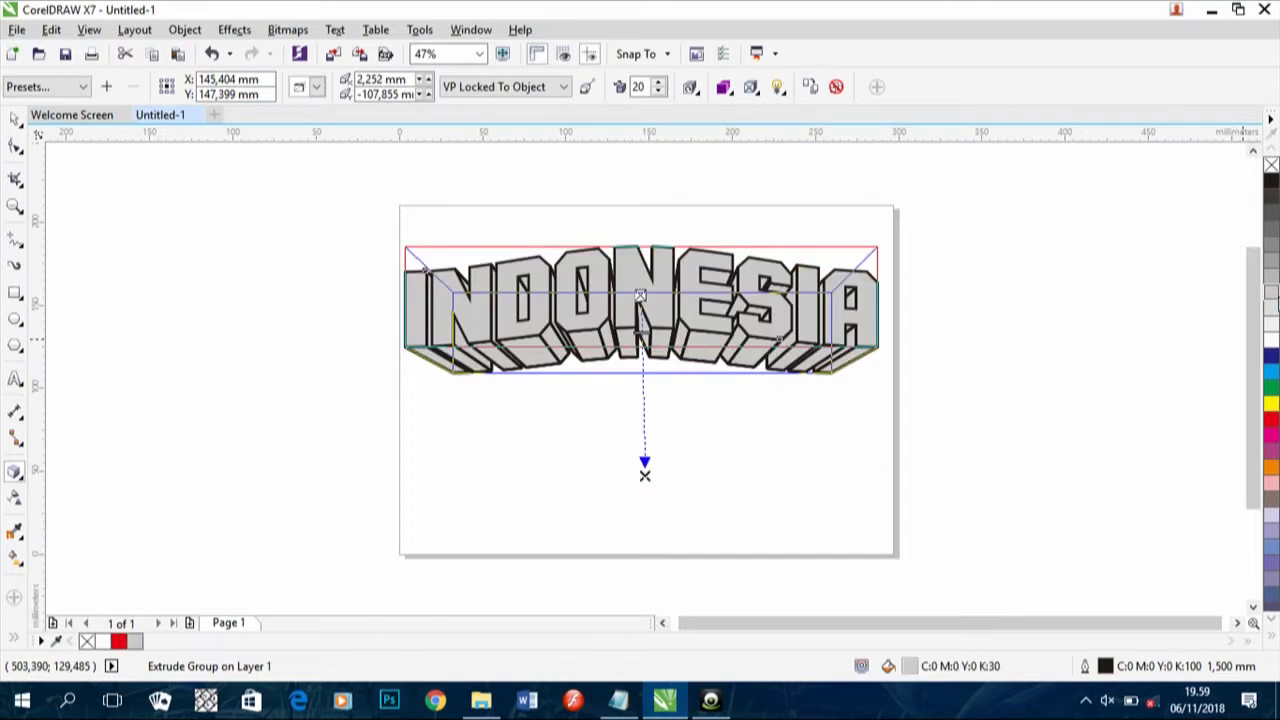
pyautogui.click(1271, 340)
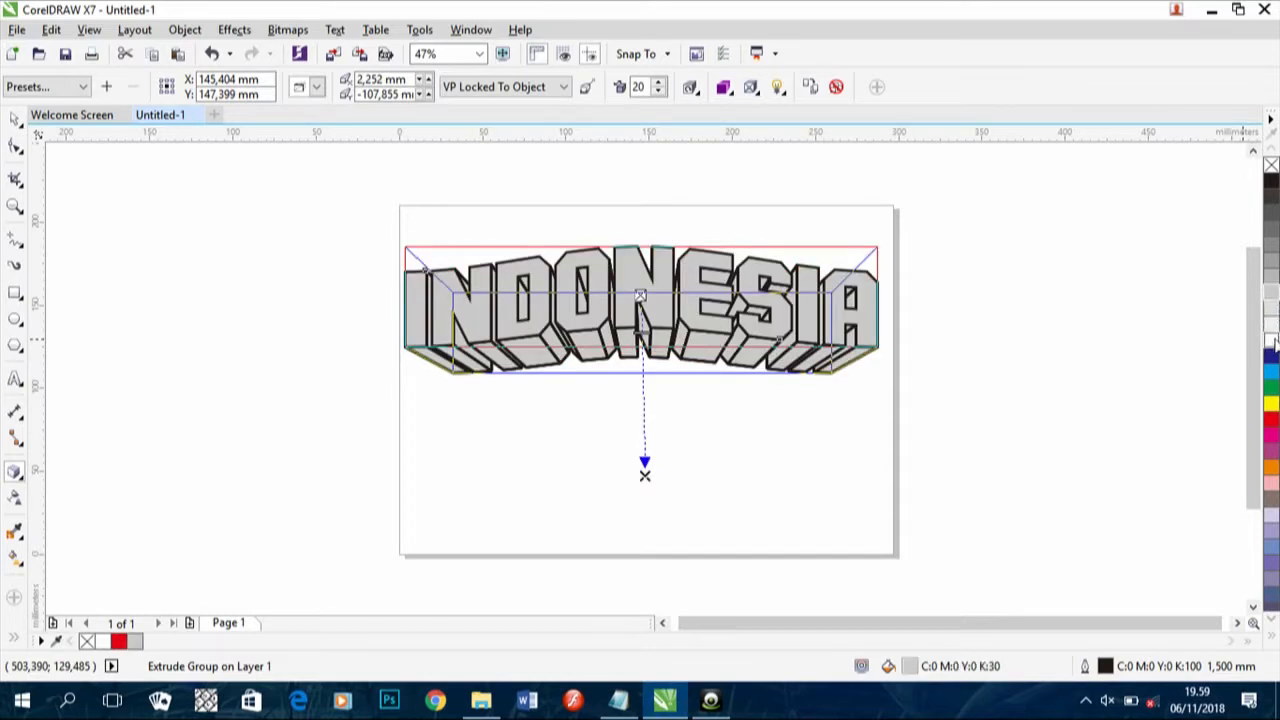
pyautogui.click(668, 390)
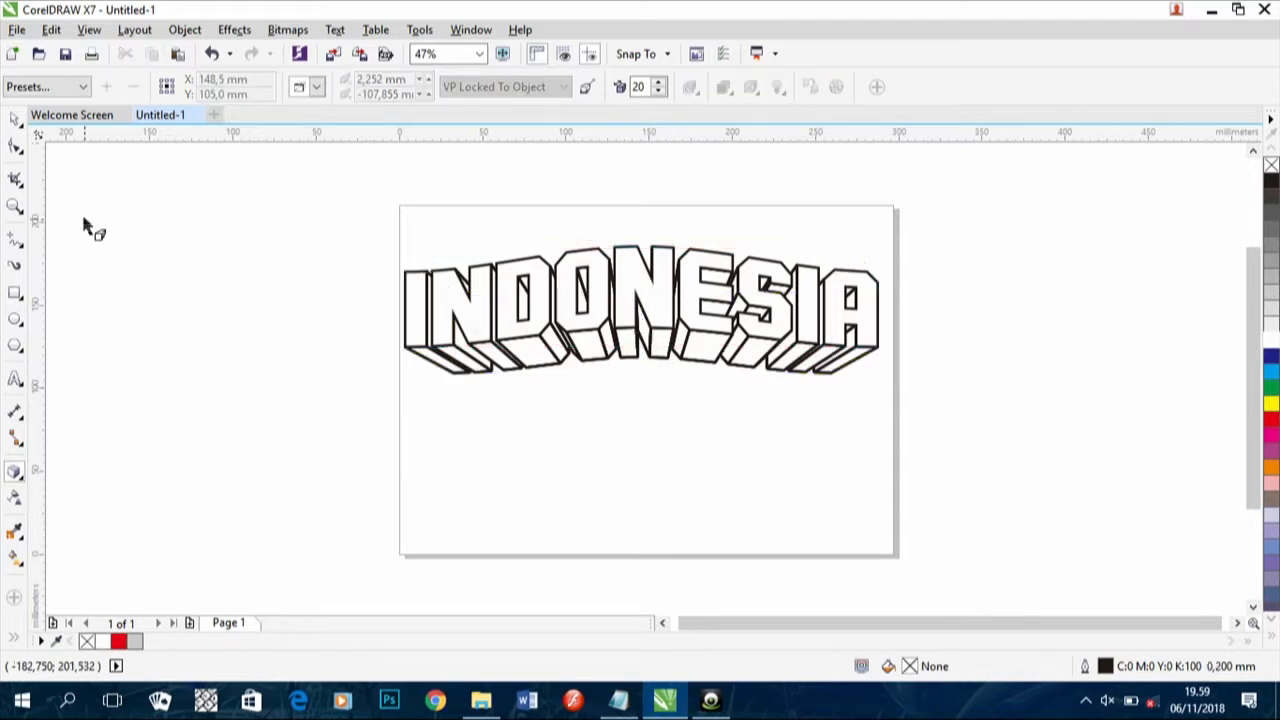
# Step: Break the extruded INDONESIA group apart into the front text and its extruded sides, and deselect both
pyautogui.click(20, 124)
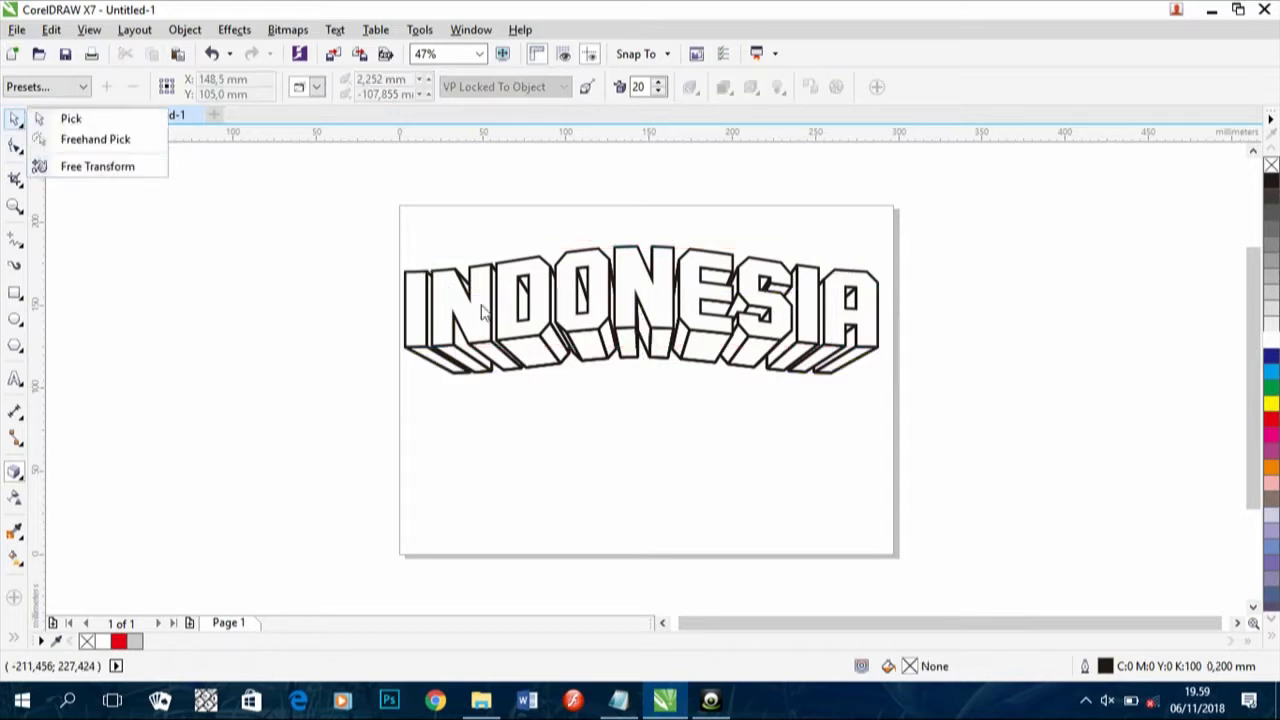
pyautogui.click(640, 370)
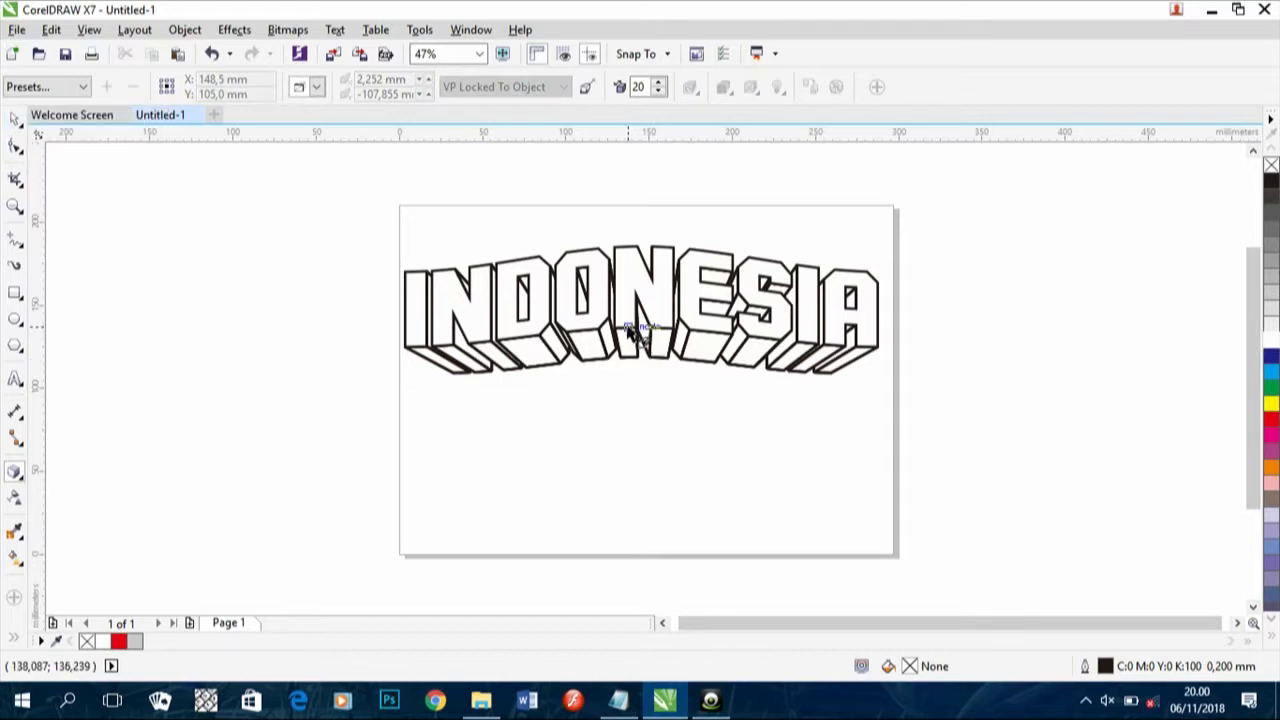
pyautogui.click(630, 330)
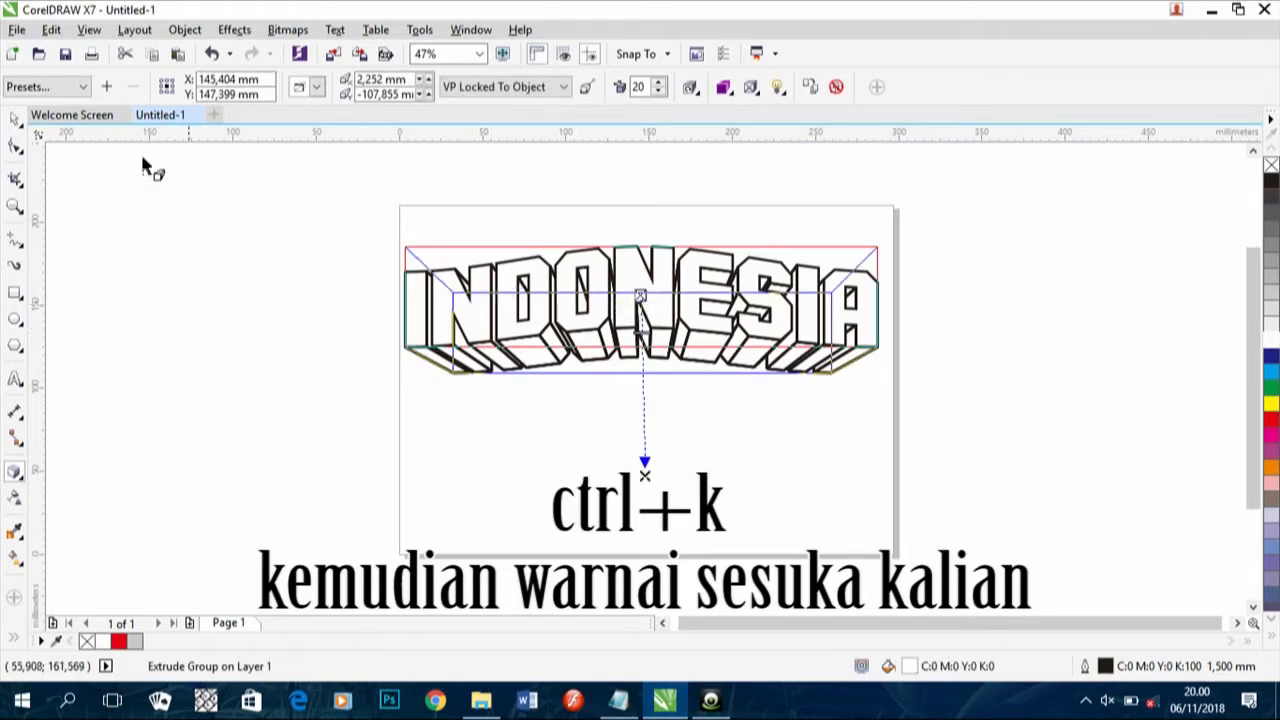
pyautogui.click(14, 118)
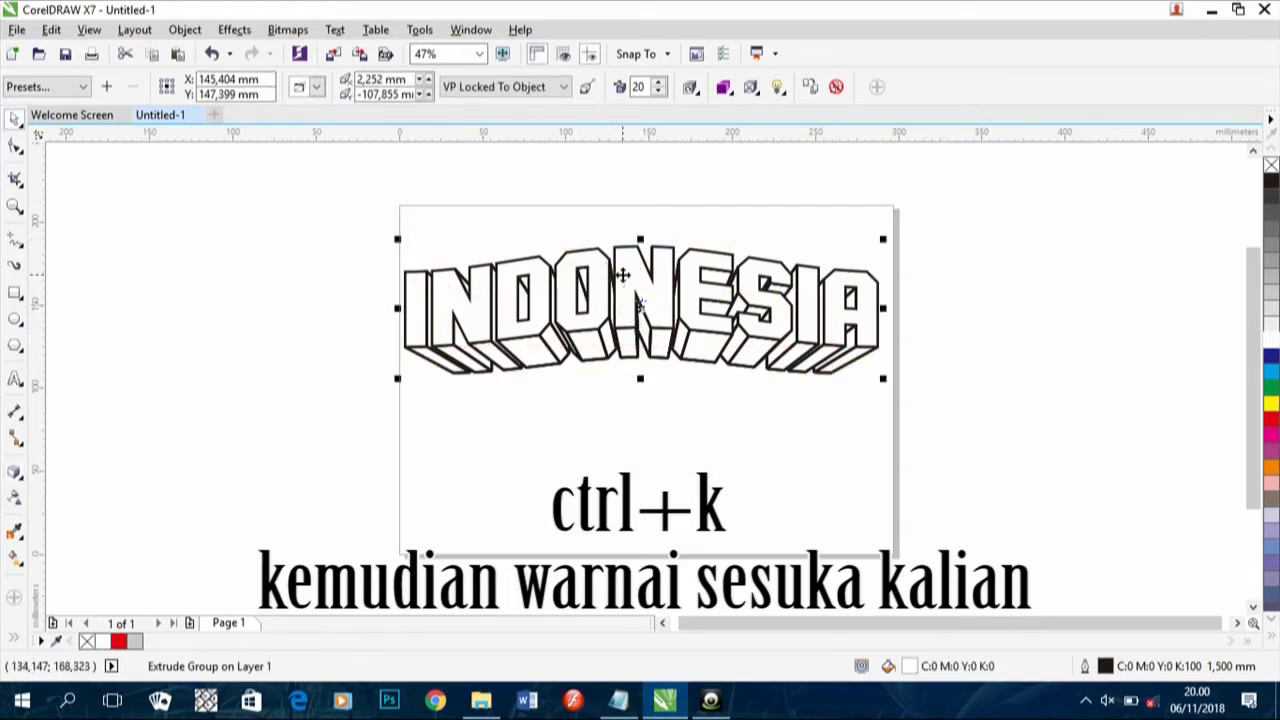
pyautogui.click(622, 277)
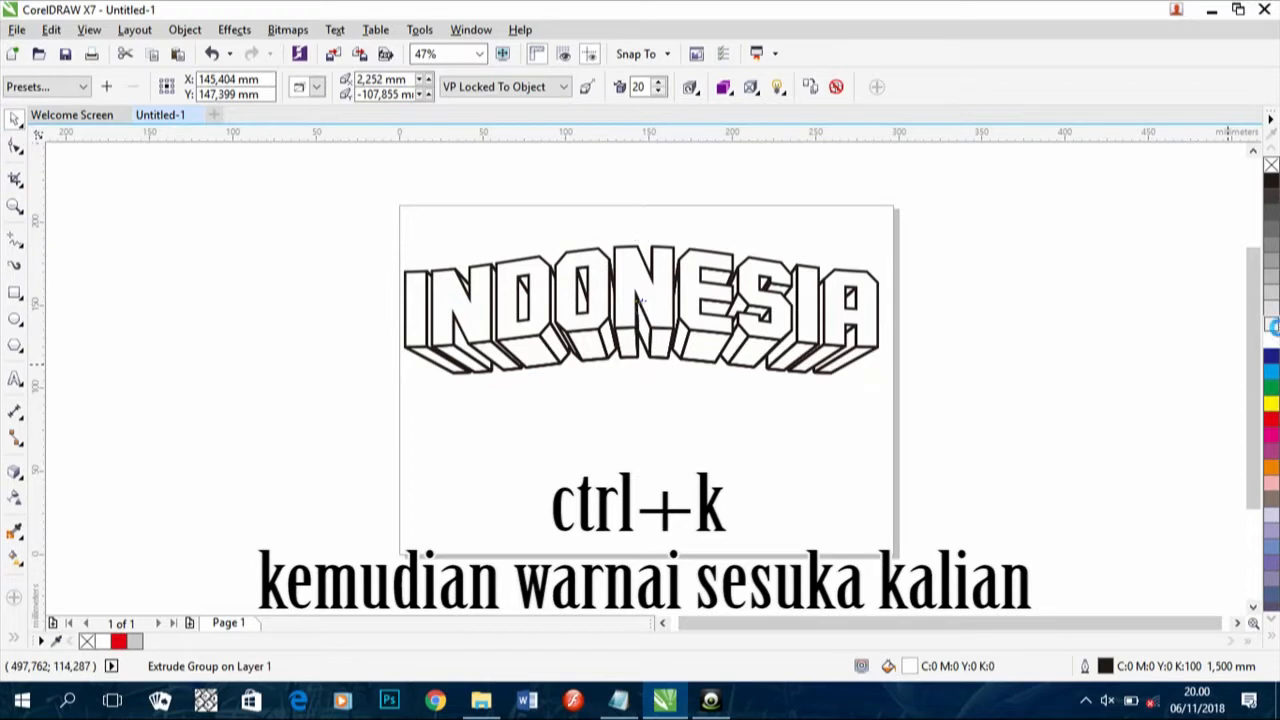
pyautogui.click(1271, 330)
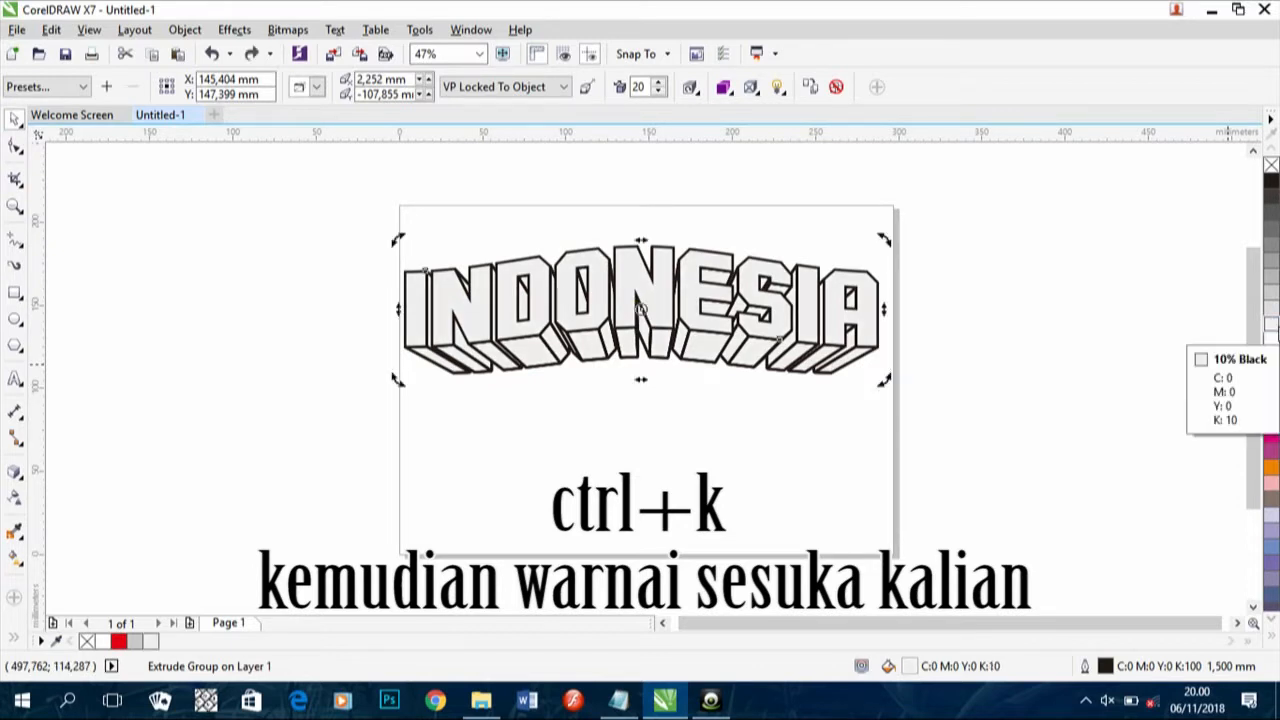
pyautogui.click(1271, 338)
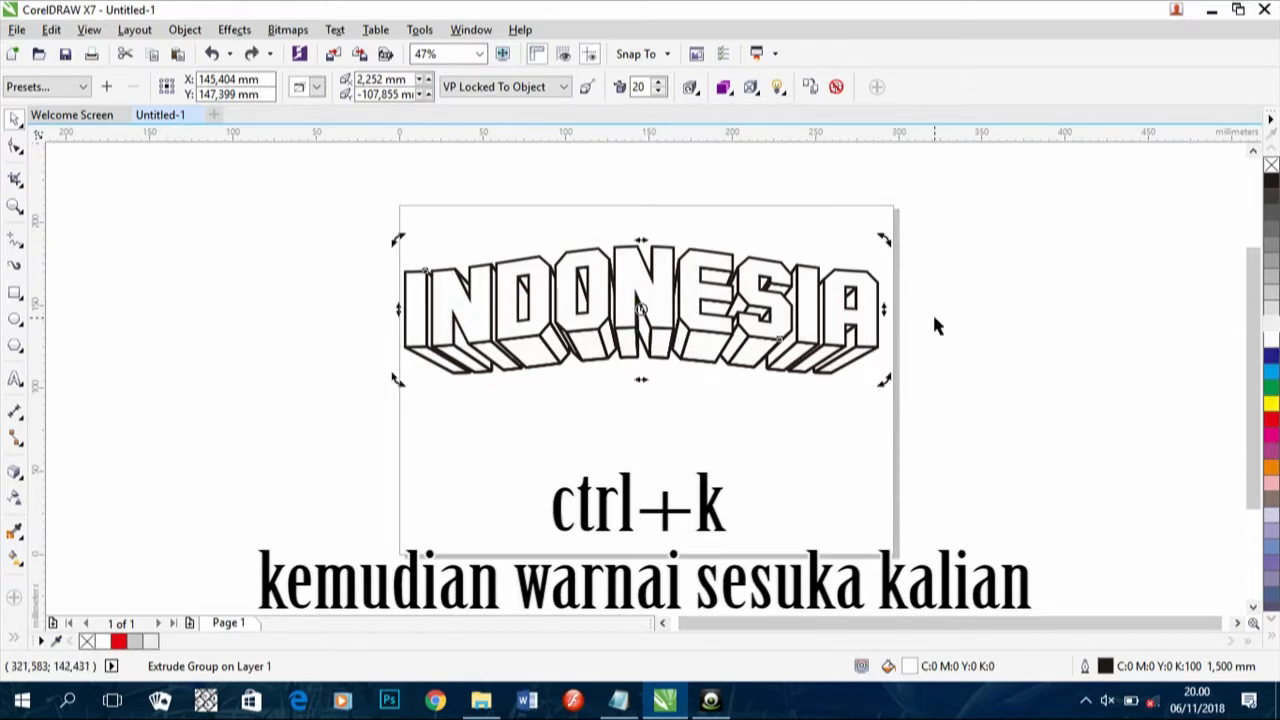
pyautogui.hotkey('ctrl', 'k')
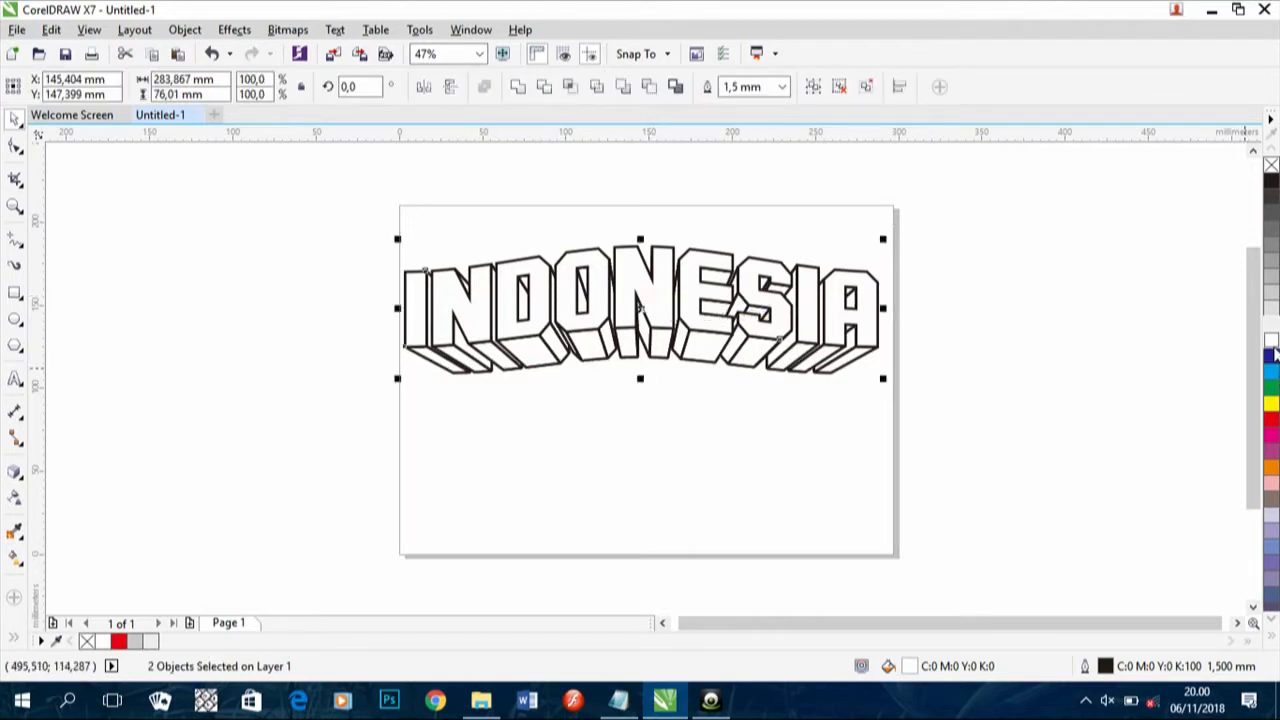
pyautogui.click(855, 330)
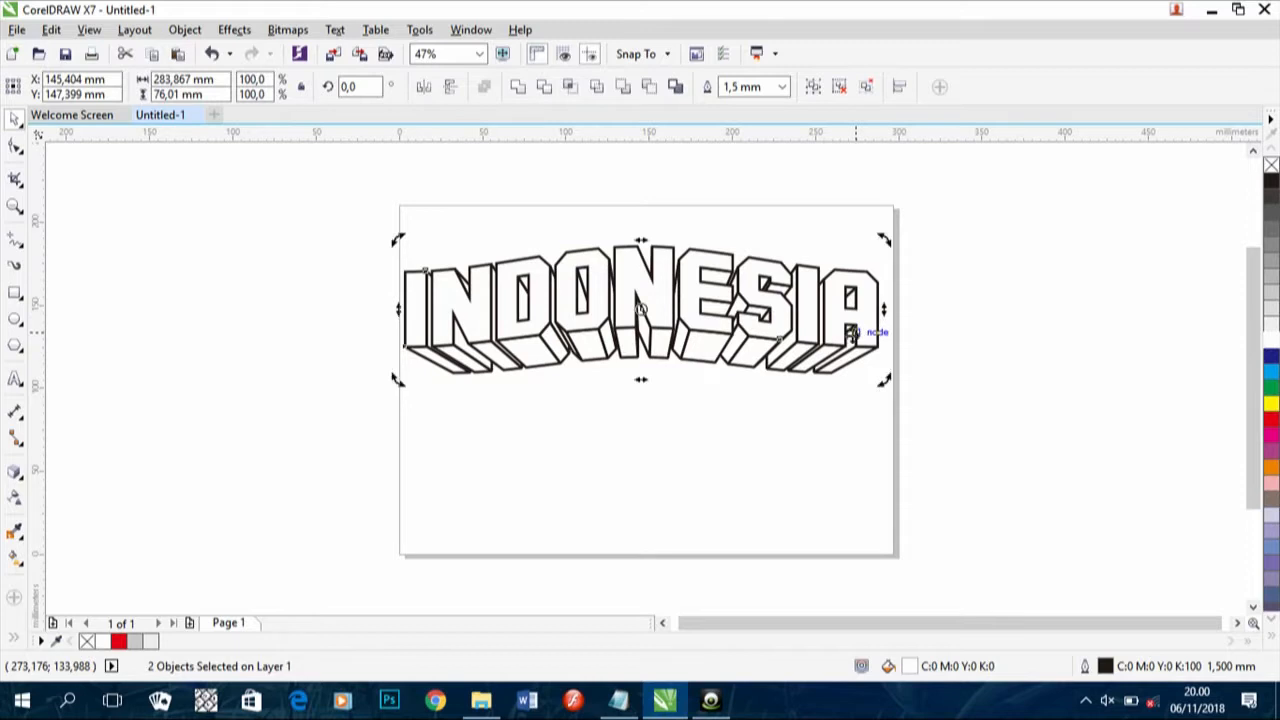
pyautogui.click(815, 427)
# Step: Try 20% black and solid black fills on the front INDONESIA text, and return it to white
pyautogui.click(842, 326)
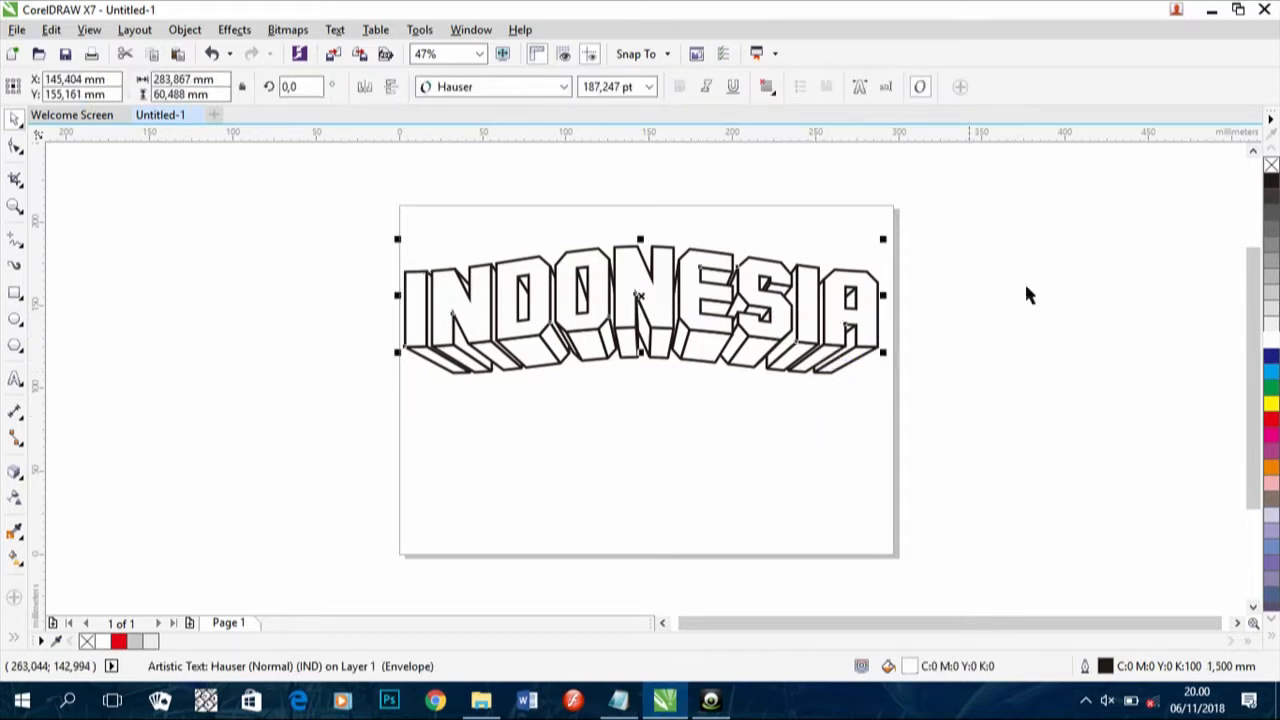
pyautogui.click(1272, 310)
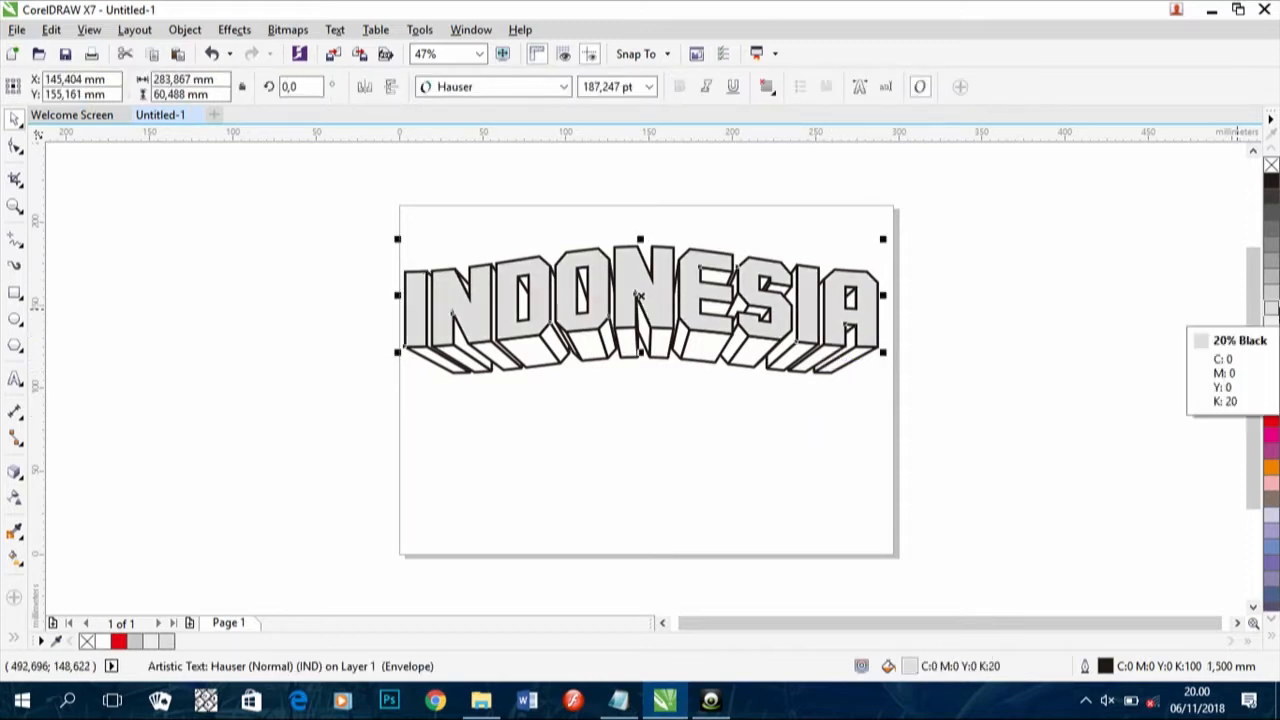
pyautogui.click(1272, 180)
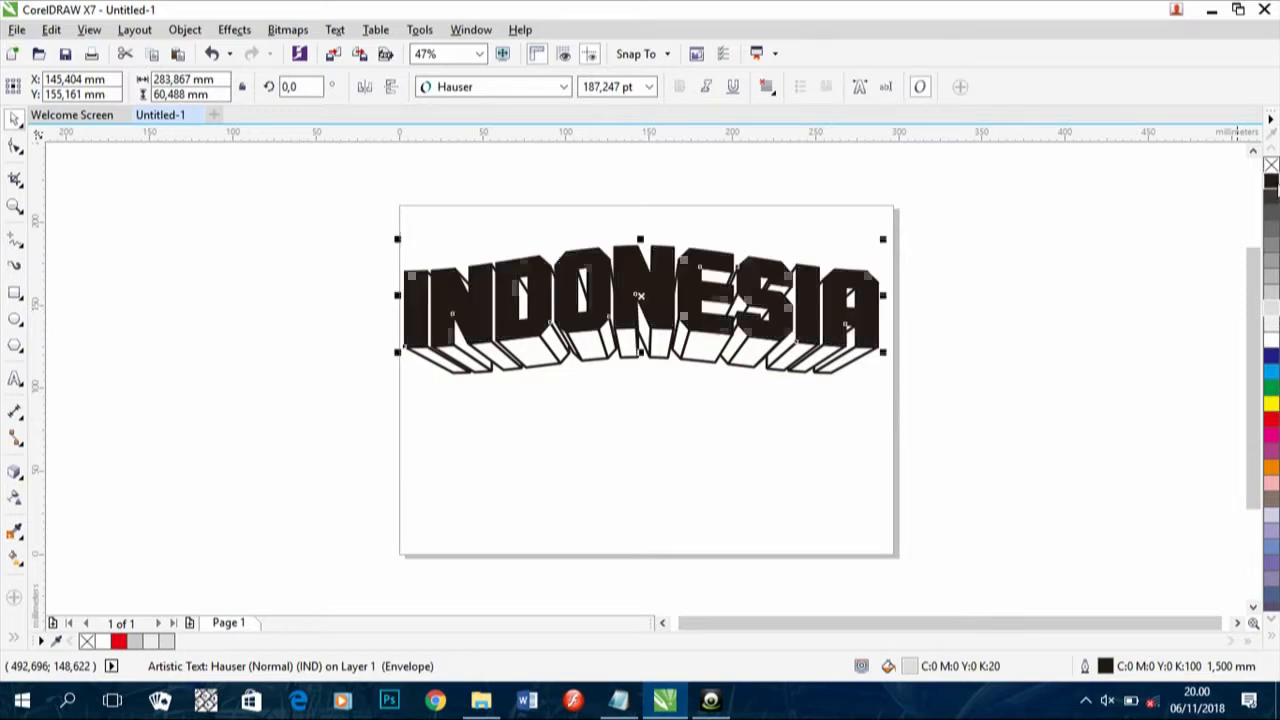
pyautogui.click(1272, 340)
# Step: Fill the group of extruded sides with black and try shifting it slightly down behind the front text
pyautogui.click(829, 367)
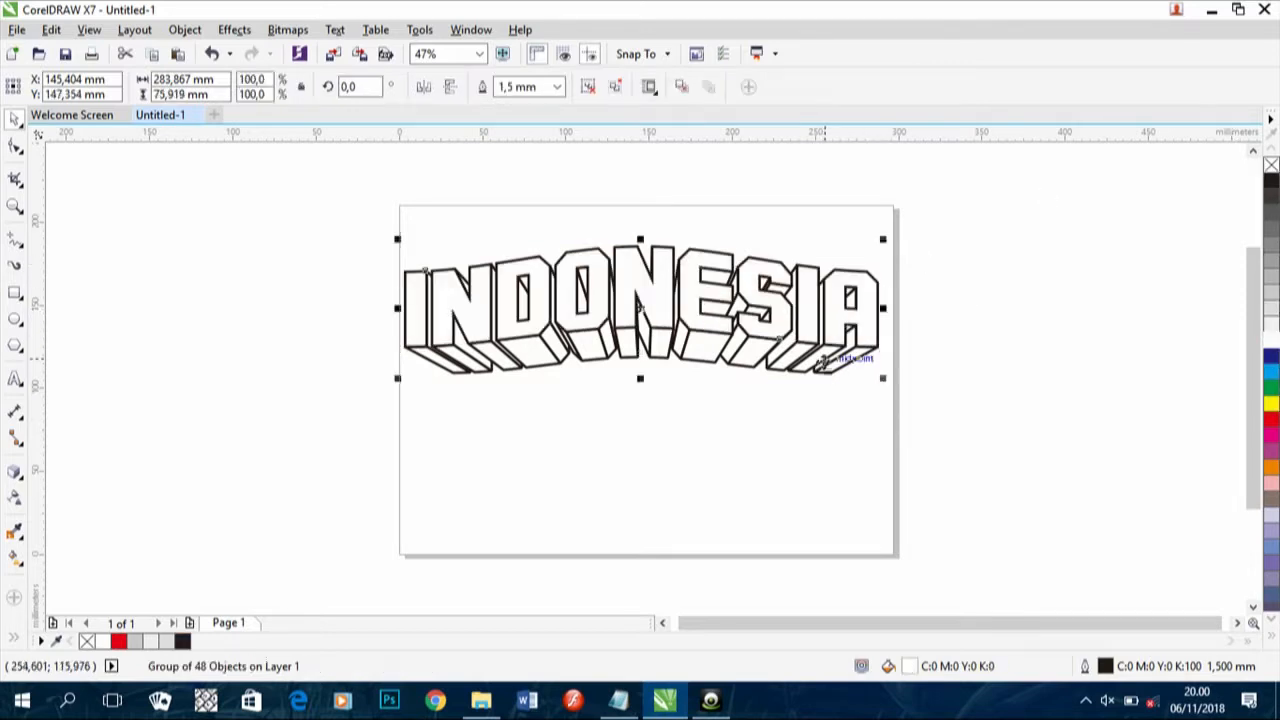
pyautogui.click(1272, 182)
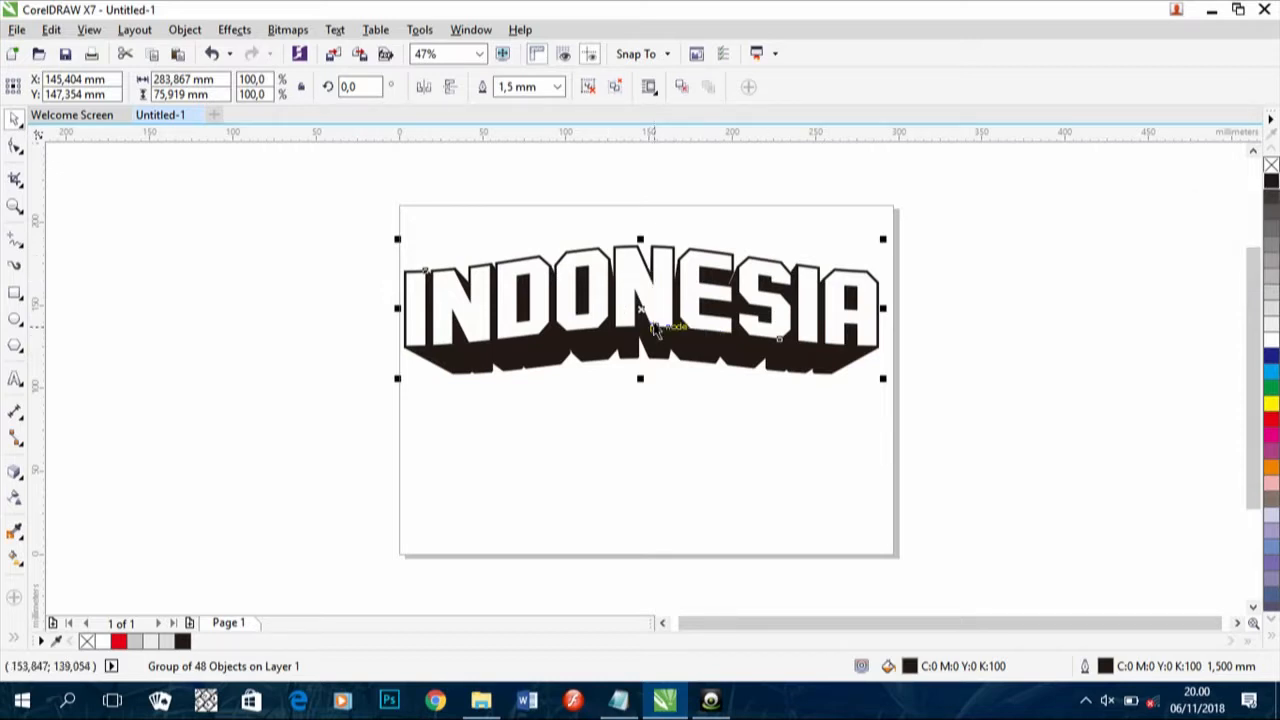
pyautogui.moveTo(641, 310); pyautogui.dragTo(639, 310)
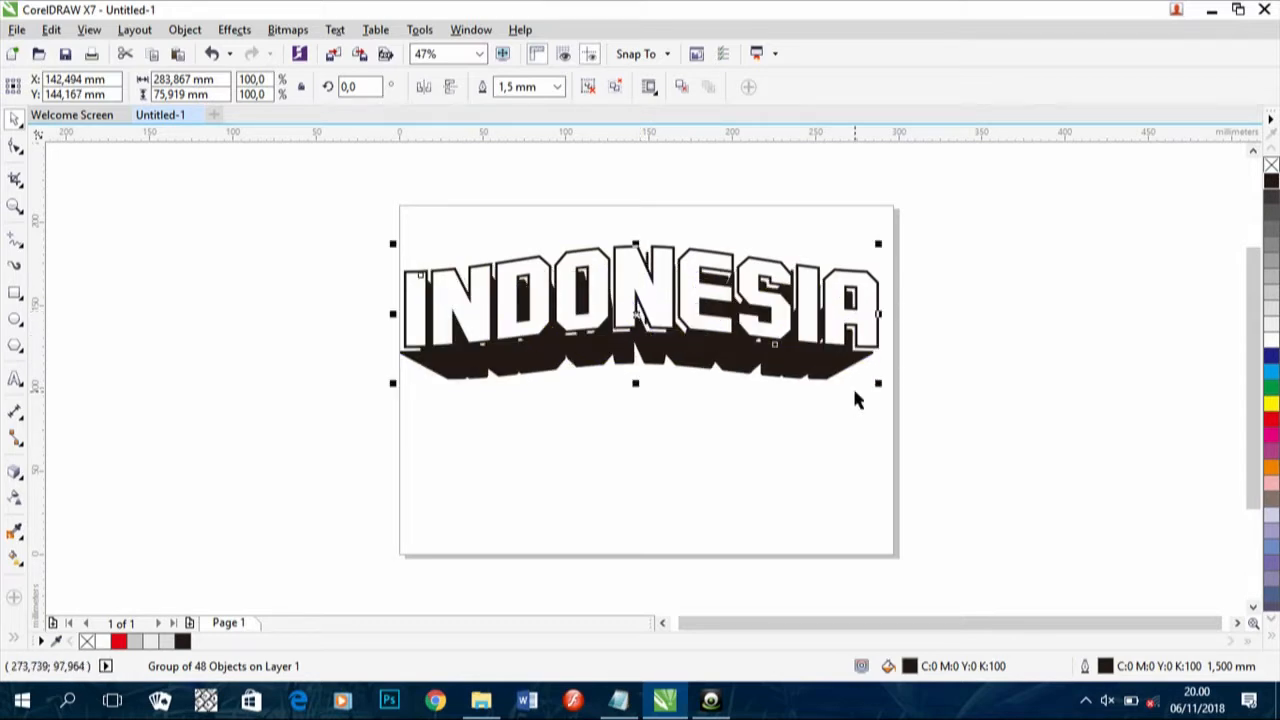
# Step: Group the front text with its extruded sides and move the group off the page's upper right, to about X 271, Y 177 mm
pyautogui.click(366, 200)
pyautogui.moveTo(450, 262); pyautogui.dragTo(1010, 494)
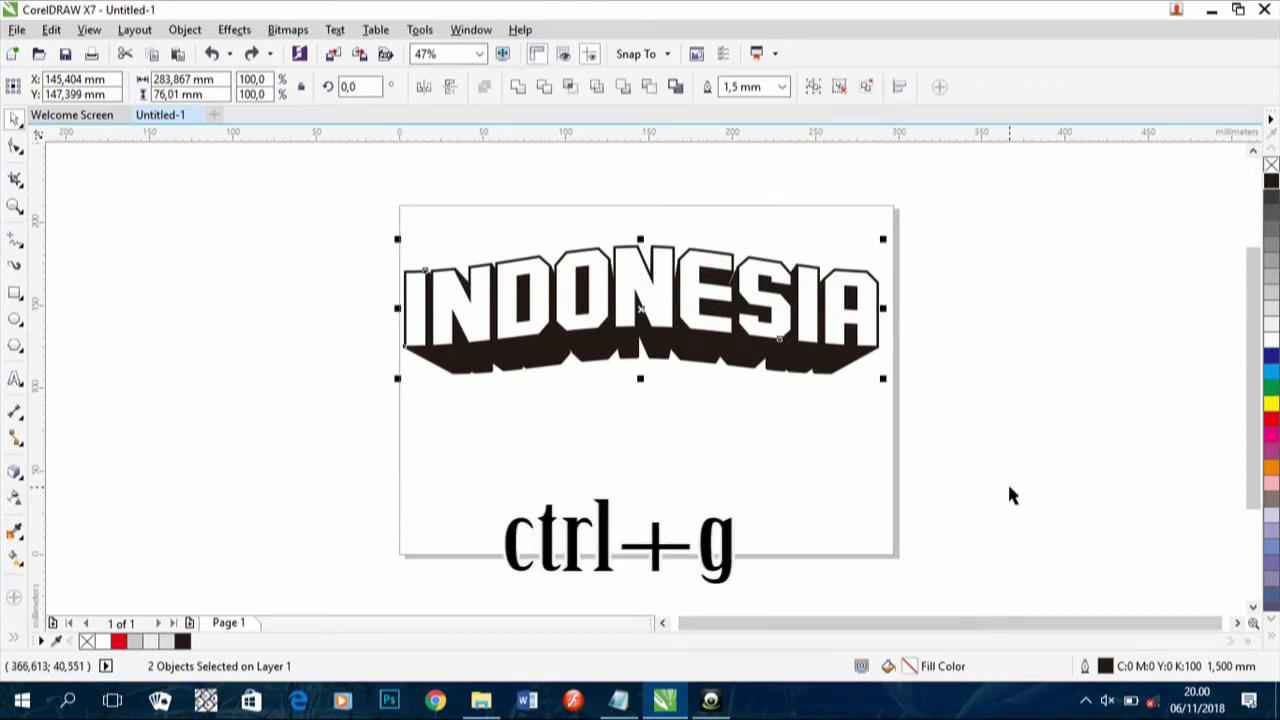
pyautogui.hotkey('ctrl', 'g')
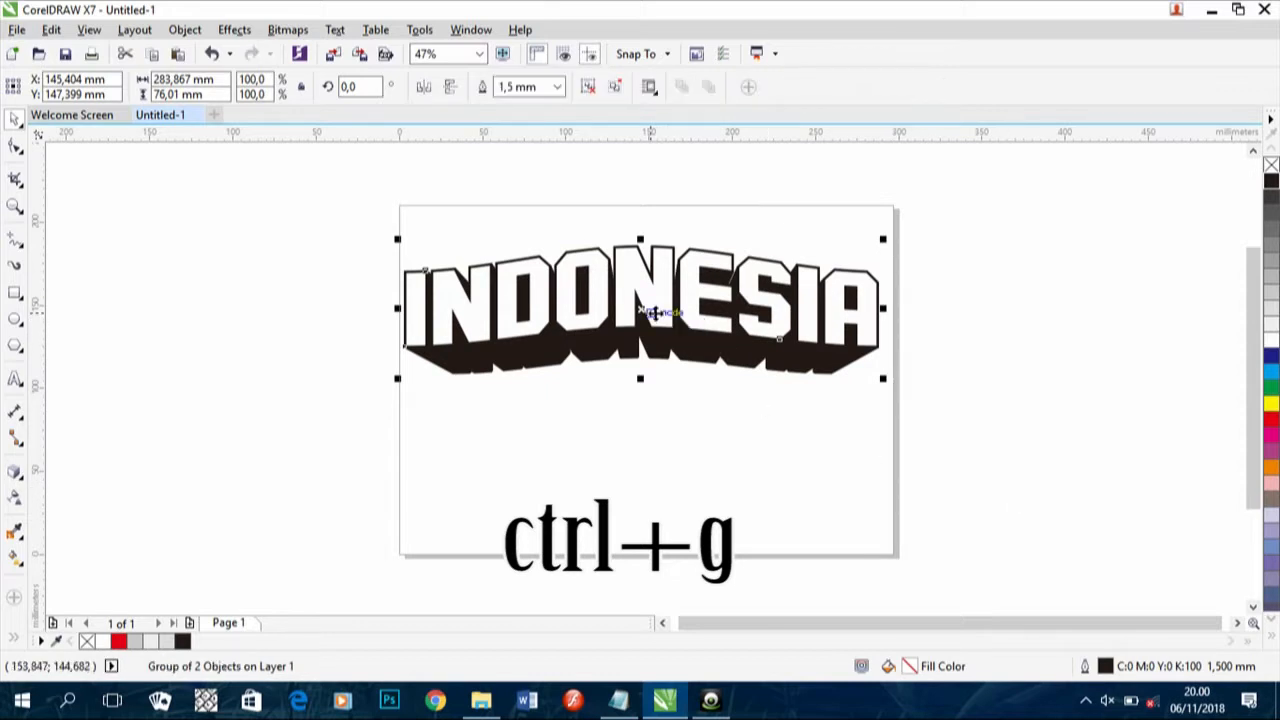
pyautogui.moveTo(652, 313); pyautogui.dragTo(862, 262)
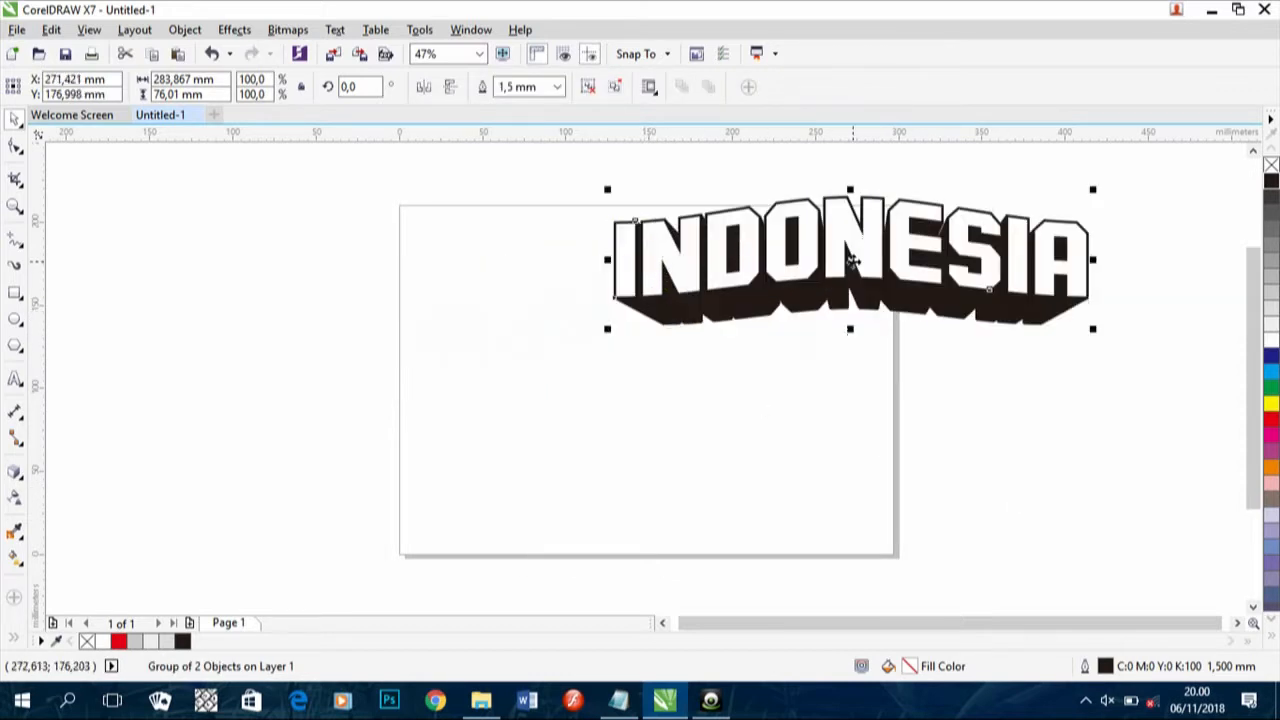
# Step: Draw a background ellipse about 388 by 127 mm across the lower part of the page and give it a fountain fill
pyautogui.click(18, 328)
pyautogui.moveTo(250, 368); pyautogui.dragTo(902, 581)
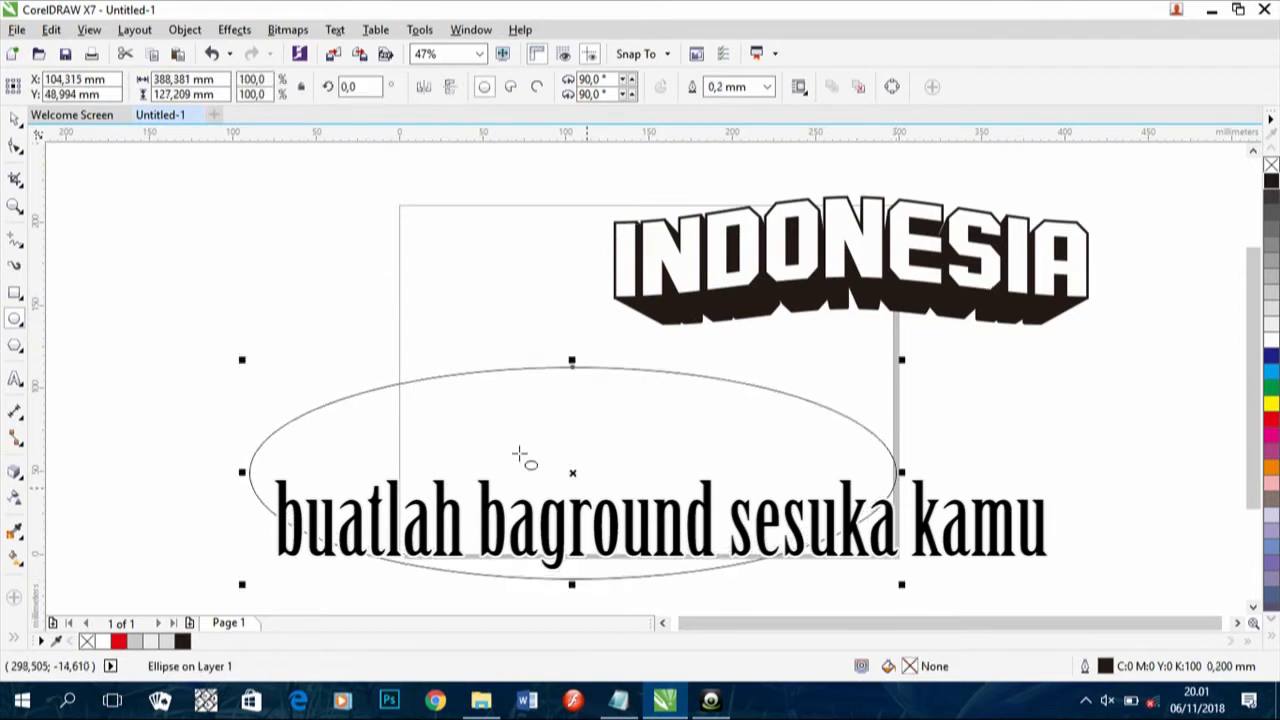
pyautogui.click(15, 557)
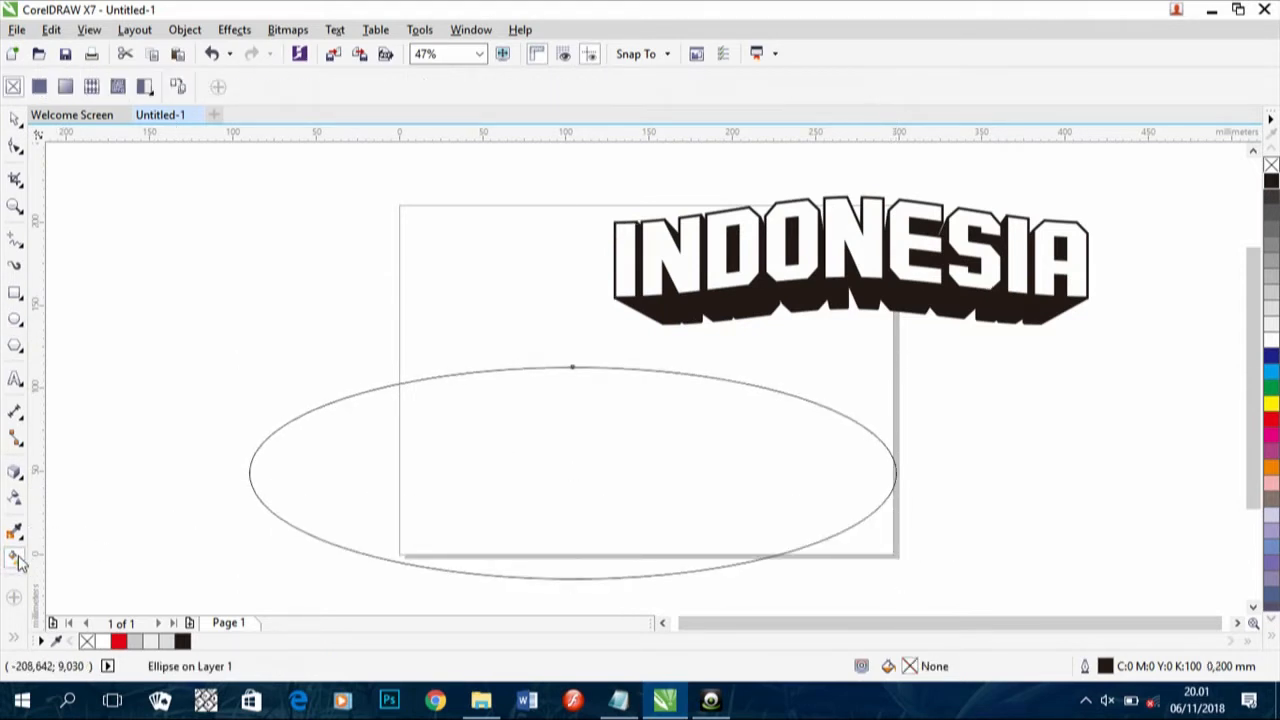
pyautogui.click(65, 87)
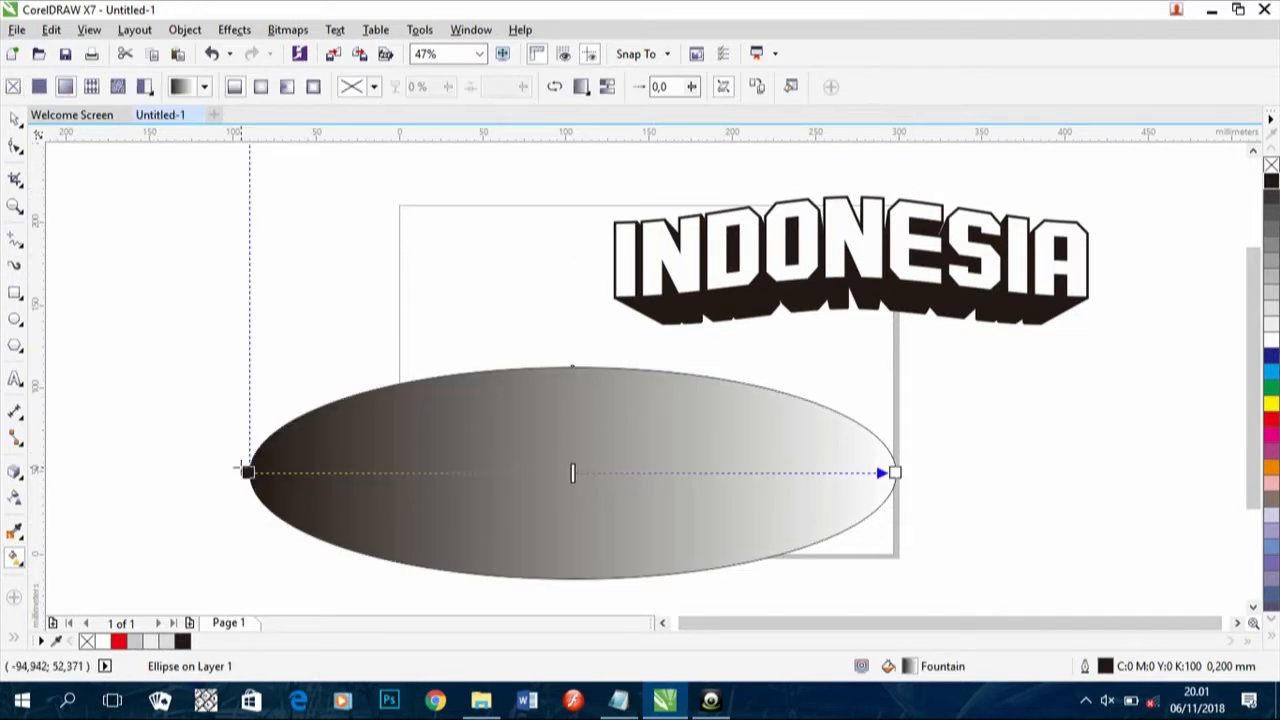
# Step: Reorient the ellipse's fountain fill to run vertically, from black at the centre down to white near the lower edge
pyautogui.moveTo(249, 472); pyautogui.dragTo(552, 463)
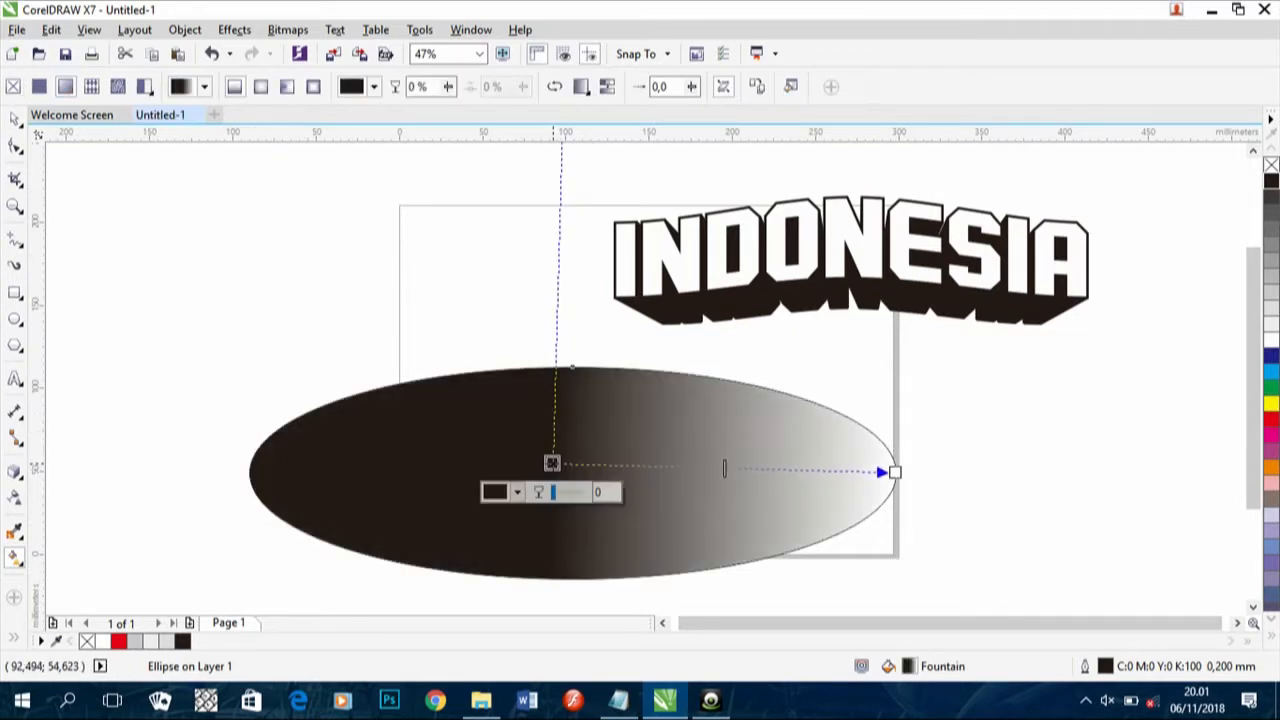
pyautogui.moveTo(895, 471); pyautogui.dragTo(552, 535)
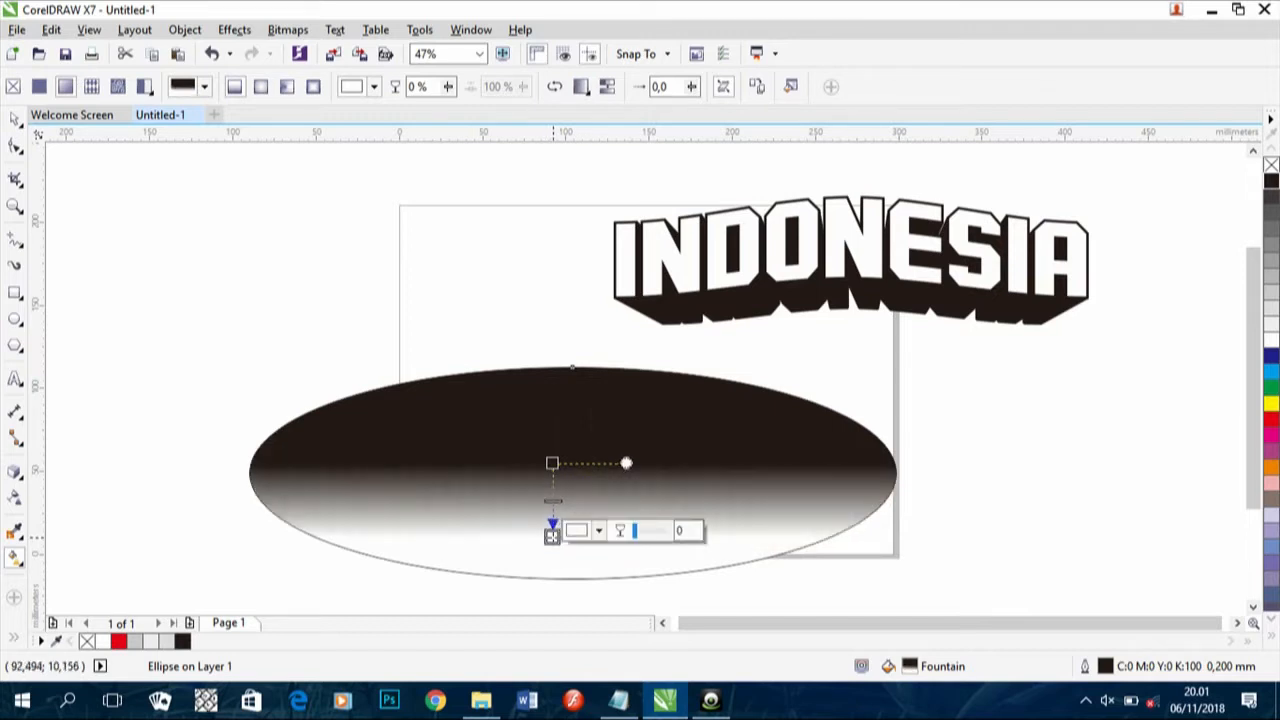
pyautogui.click(599, 531)
pyautogui.click(599, 531)
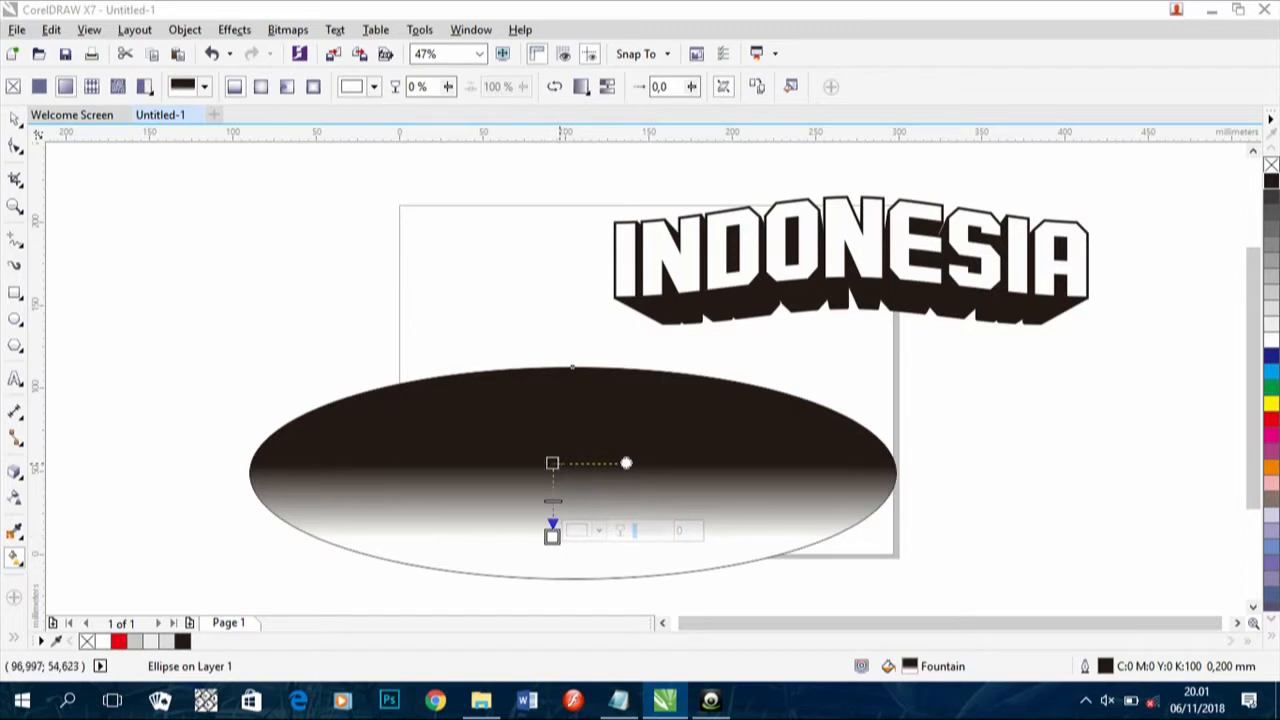
# Step: Recolour the fountain fill's black node to pure red and shift that node slightly upward for a softly slanted red-to-white gradient
pyautogui.click(552, 463)
pyautogui.click(599, 459)
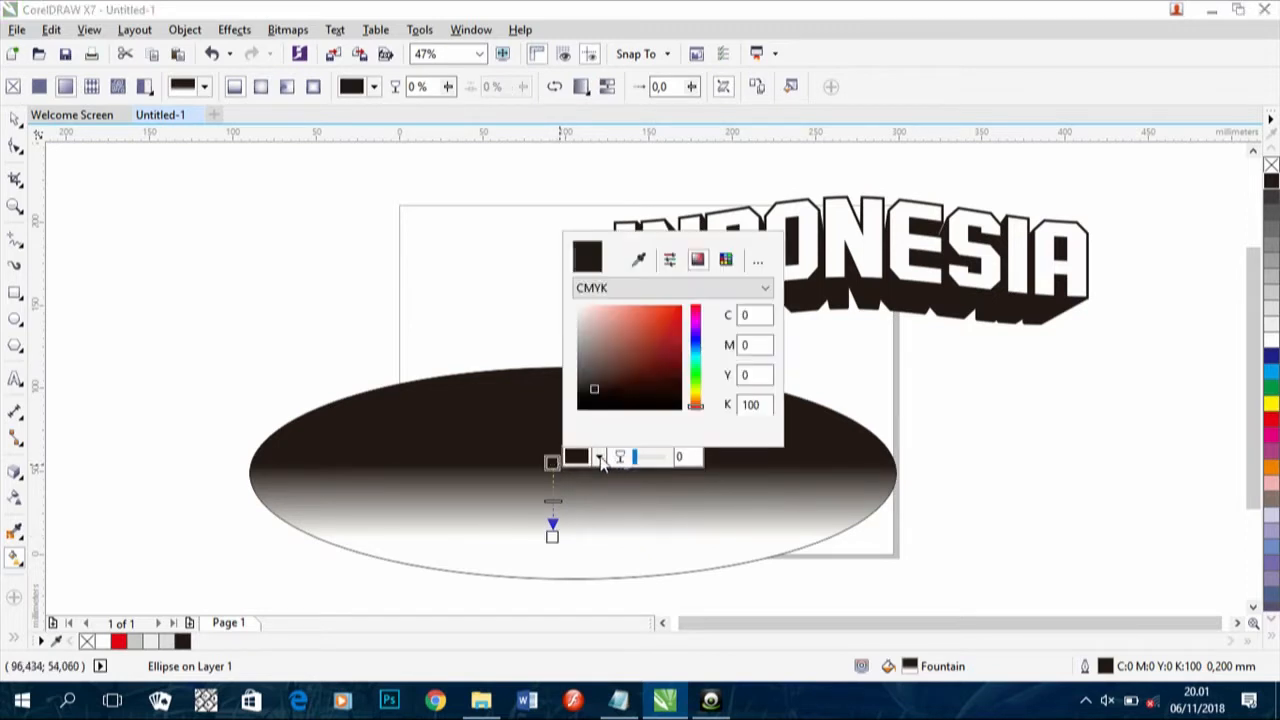
pyautogui.moveTo(630, 377); pyautogui.dragTo(703, 291)
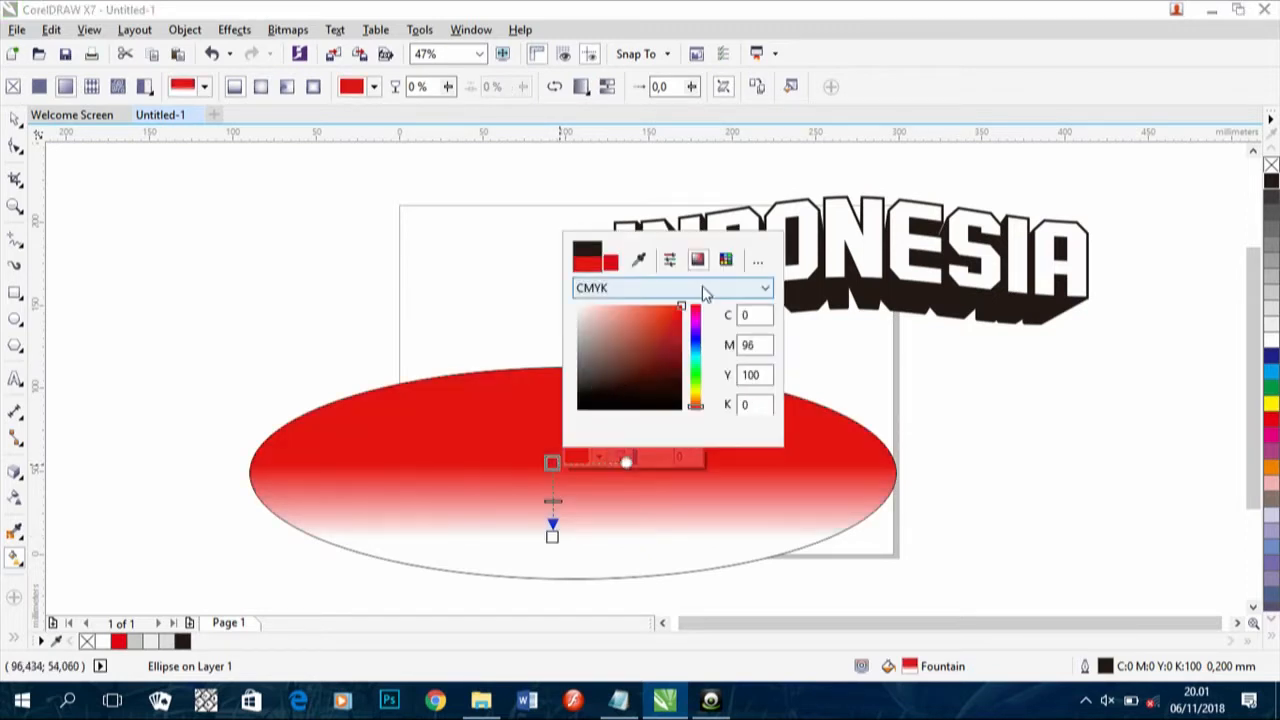
pyautogui.moveTo(695, 403); pyautogui.dragTo(701, 424)
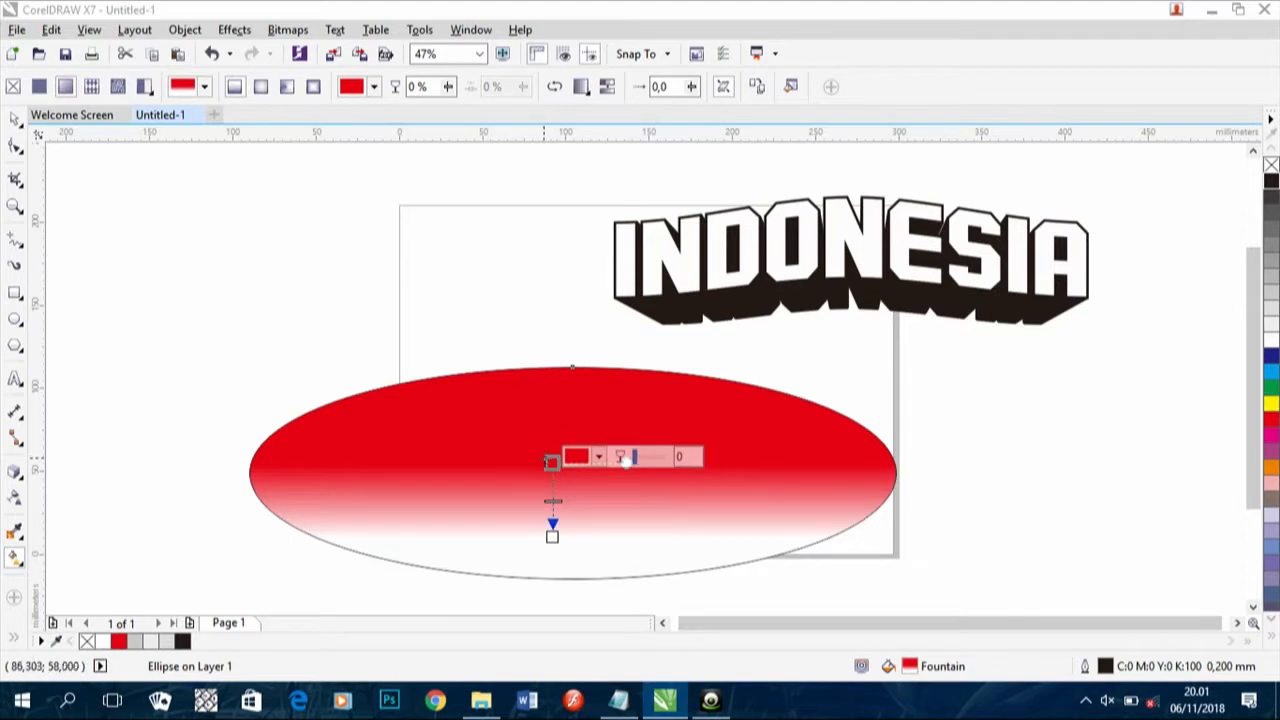
pyautogui.moveTo(549, 460); pyautogui.dragTo(547, 446)
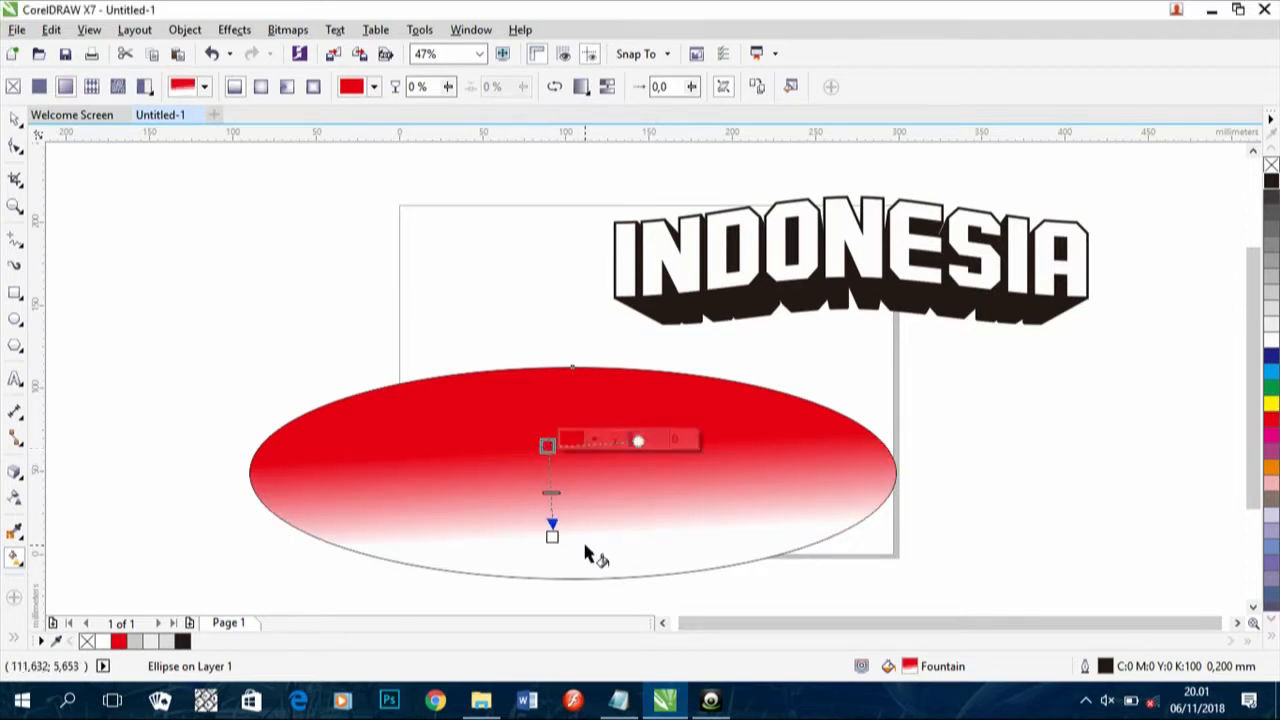
pyautogui.click(654, 562)
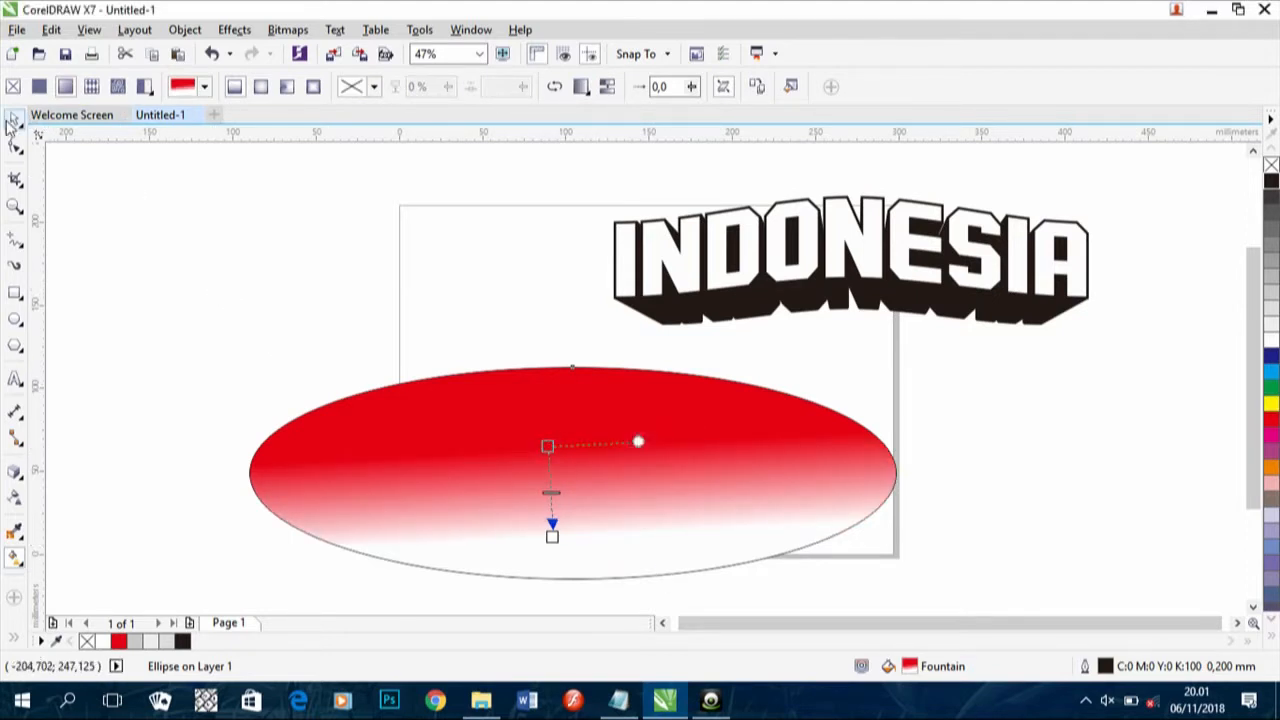
# Step: Set the ellipse's outline width to 1.0 mm
pyautogui.click(12, 119)
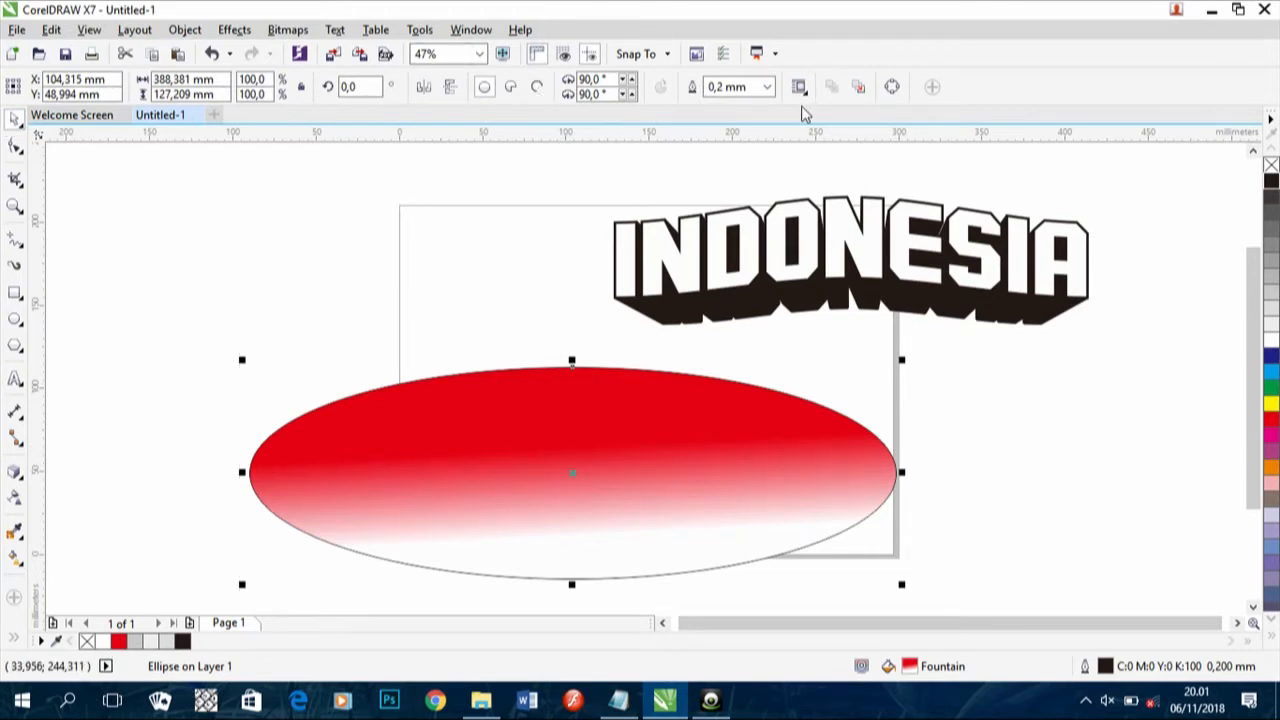
pyautogui.click(768, 88)
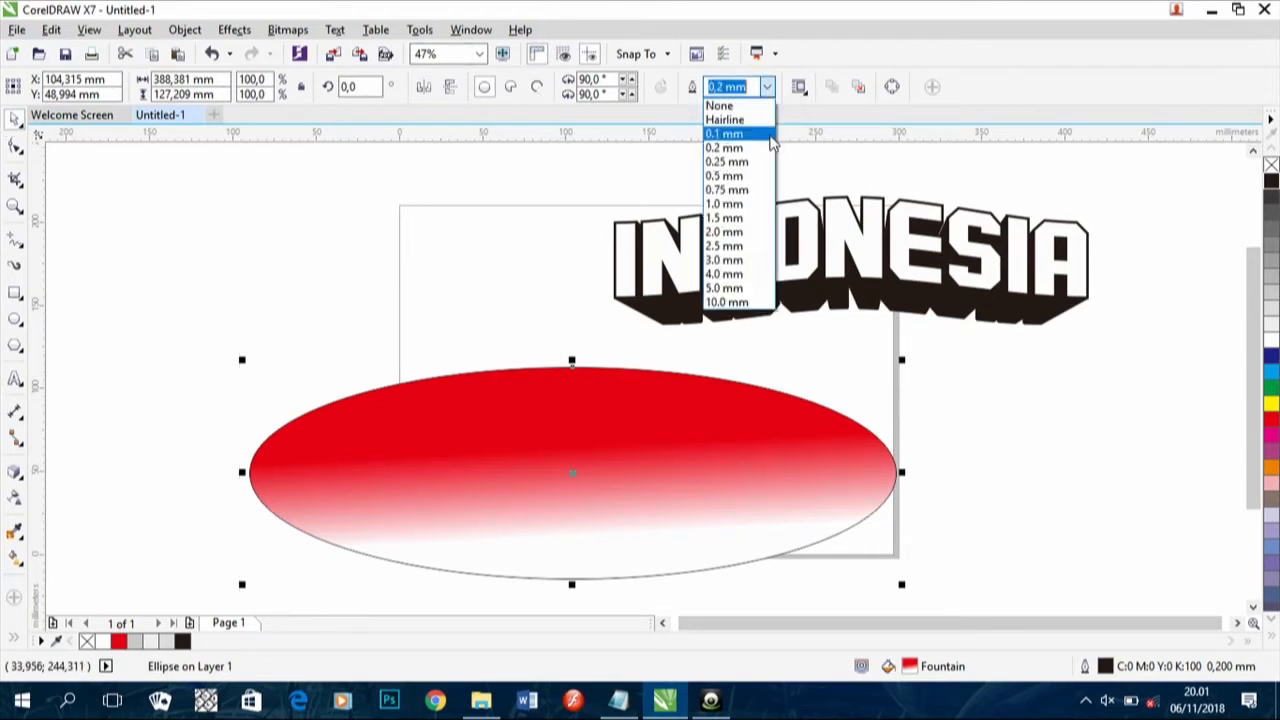
pyautogui.click(755, 205)
pyautogui.click(768, 88)
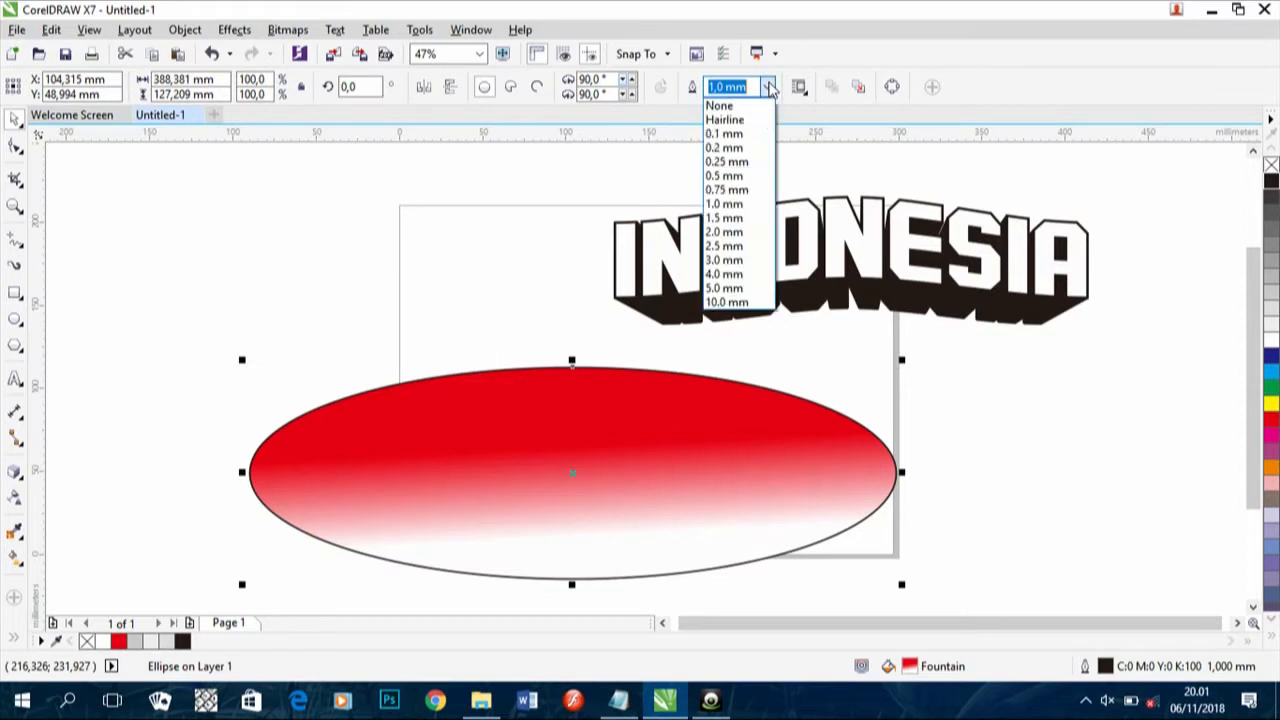
pyautogui.click(746, 204)
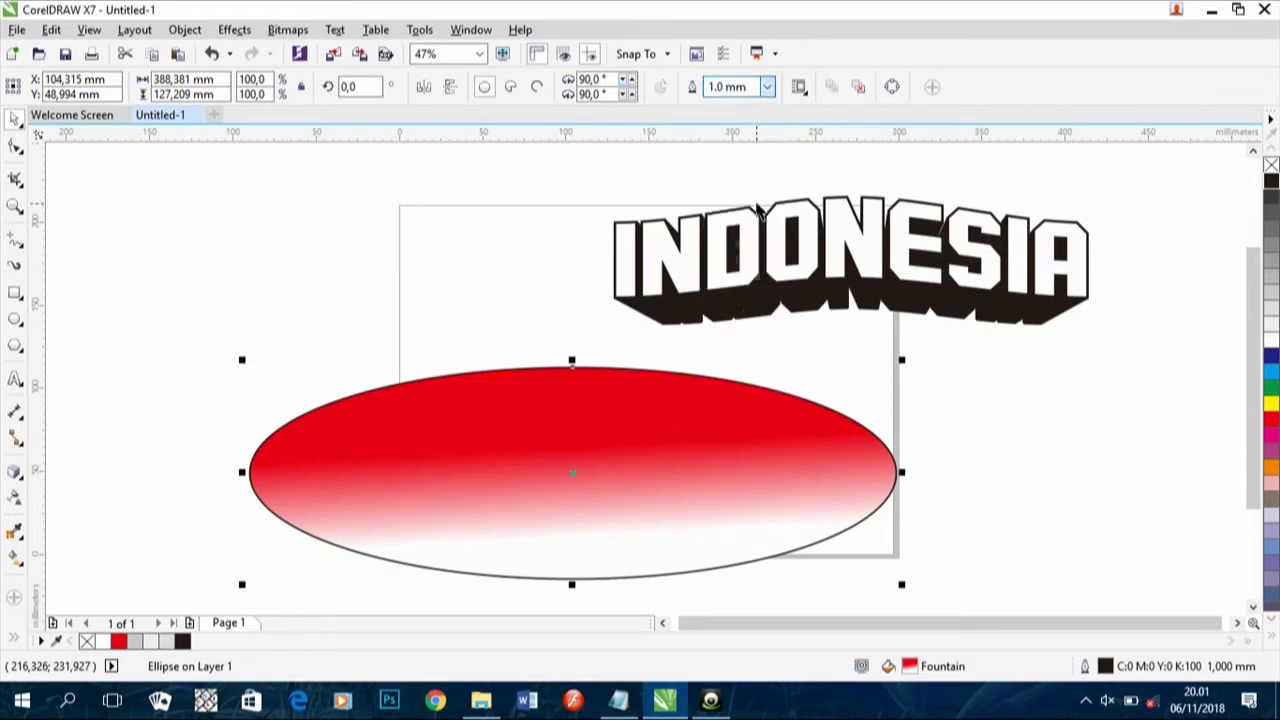
# Step: Move the ellipse up to about X 140, Y 119 mm and send it behind the INDONESIA lettering
pyautogui.click(625, 236)
pyautogui.click(562, 574)
pyautogui.moveTo(562, 572); pyautogui.dragTo(621, 457)
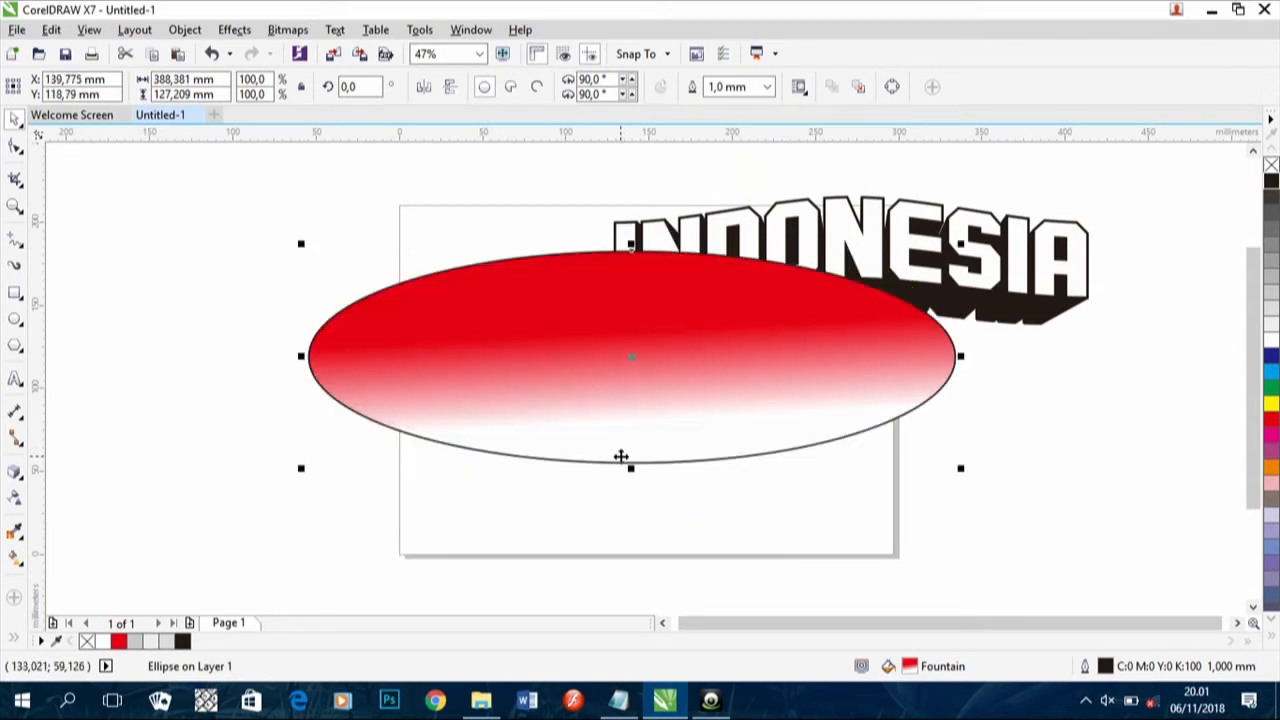
pyautogui.rightClick(625, 401)
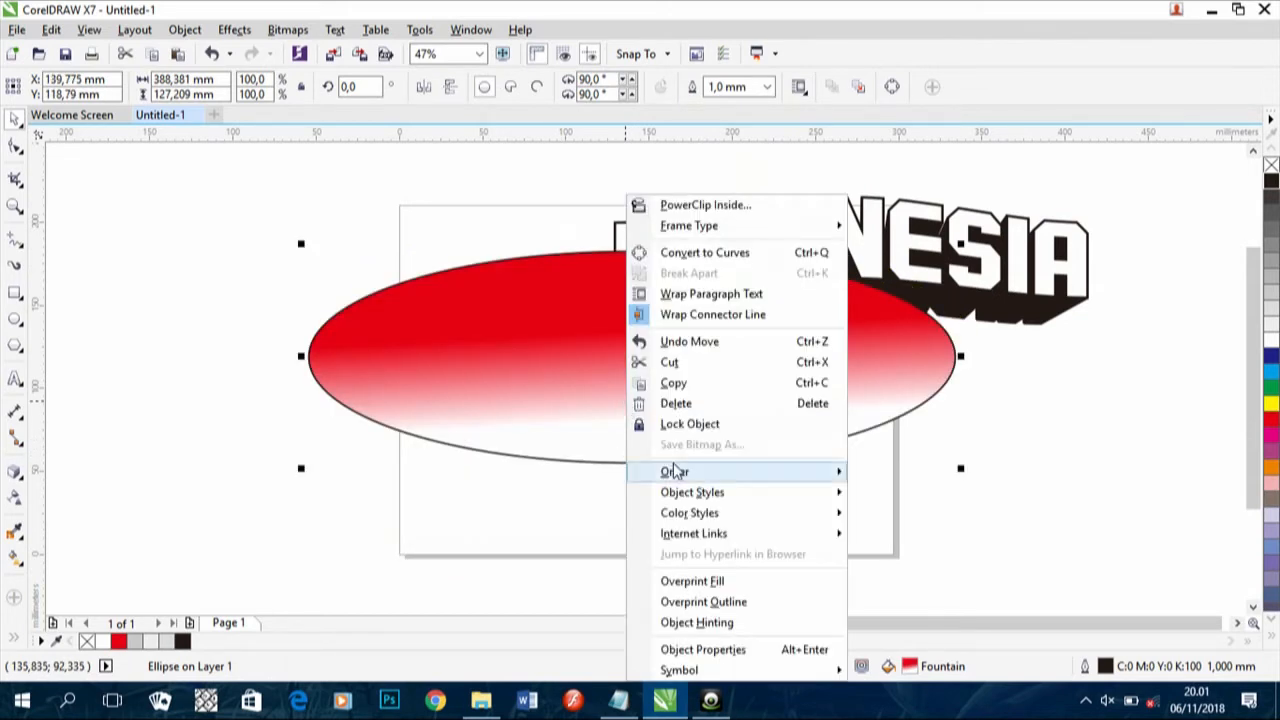
pyautogui.moveTo(676, 471)
pyautogui.click(910, 492)
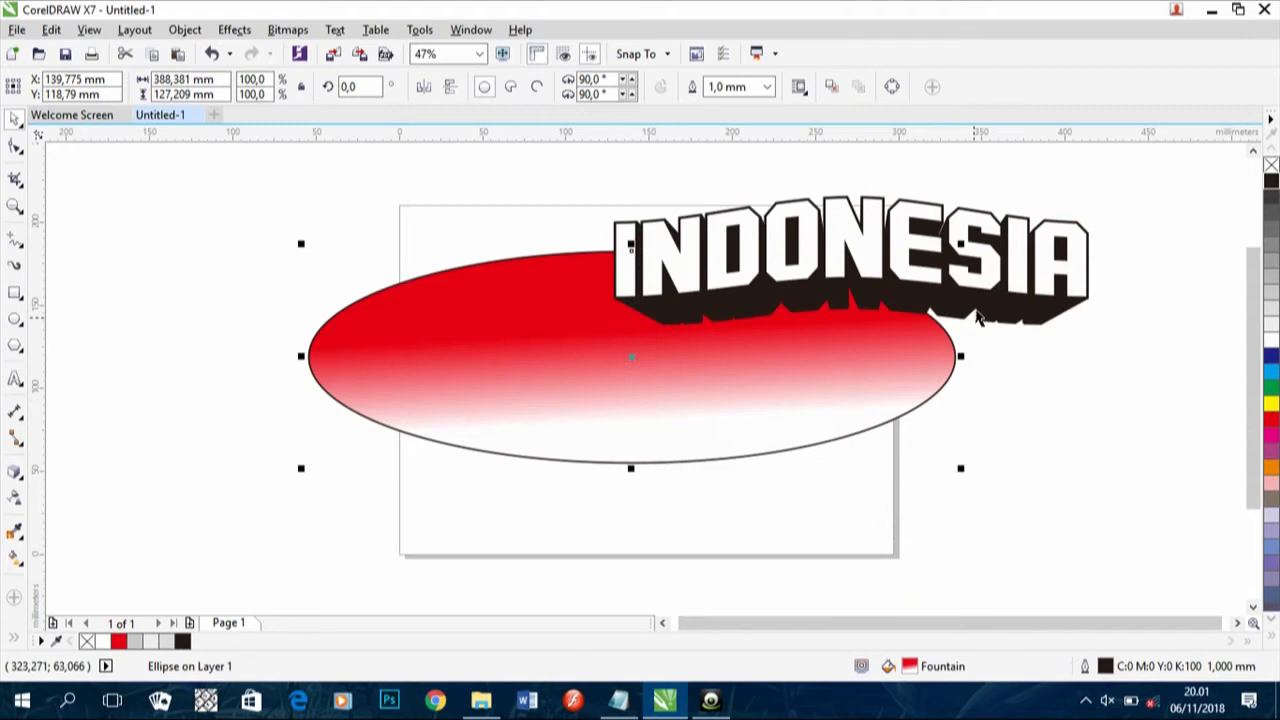
# Step: Move the INDONESIA group onto the middle of the ellipse, at about X 138, Y 125 mm, and deselect it
pyautogui.click(893, 219)
pyautogui.moveTo(850, 258); pyautogui.dragTo(630, 347)
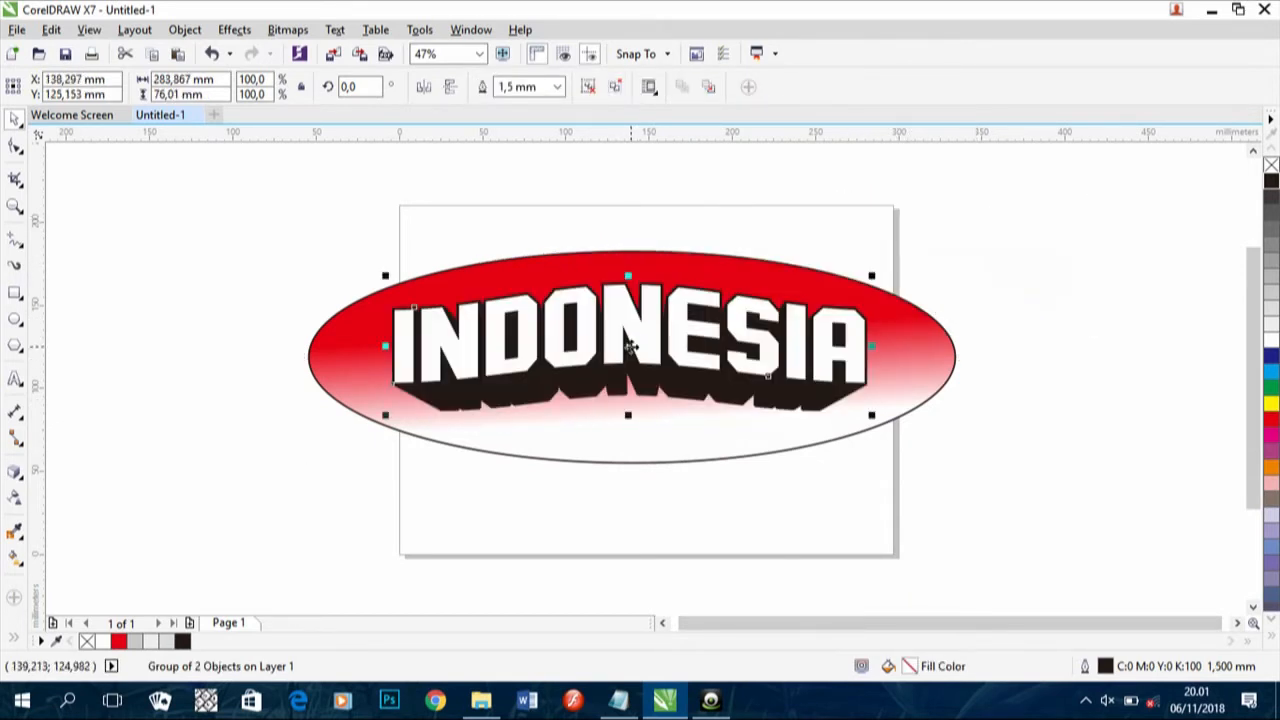
pyautogui.click(276, 216)
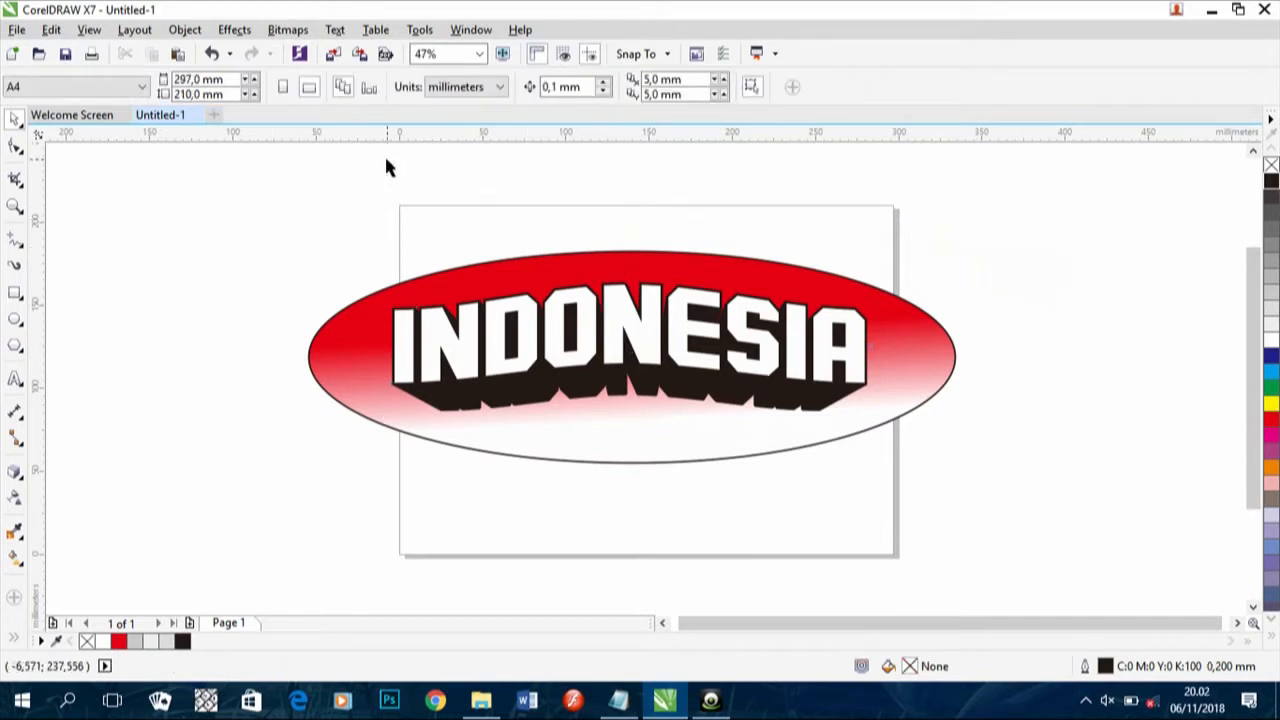
# Step: Enlarge the ellipse and lettering together from their centre to about 576 by 189 mm, and move them to about X 137, Y 104 mm
pyautogui.moveTo(251, 214); pyautogui.dragTo(1005, 500)
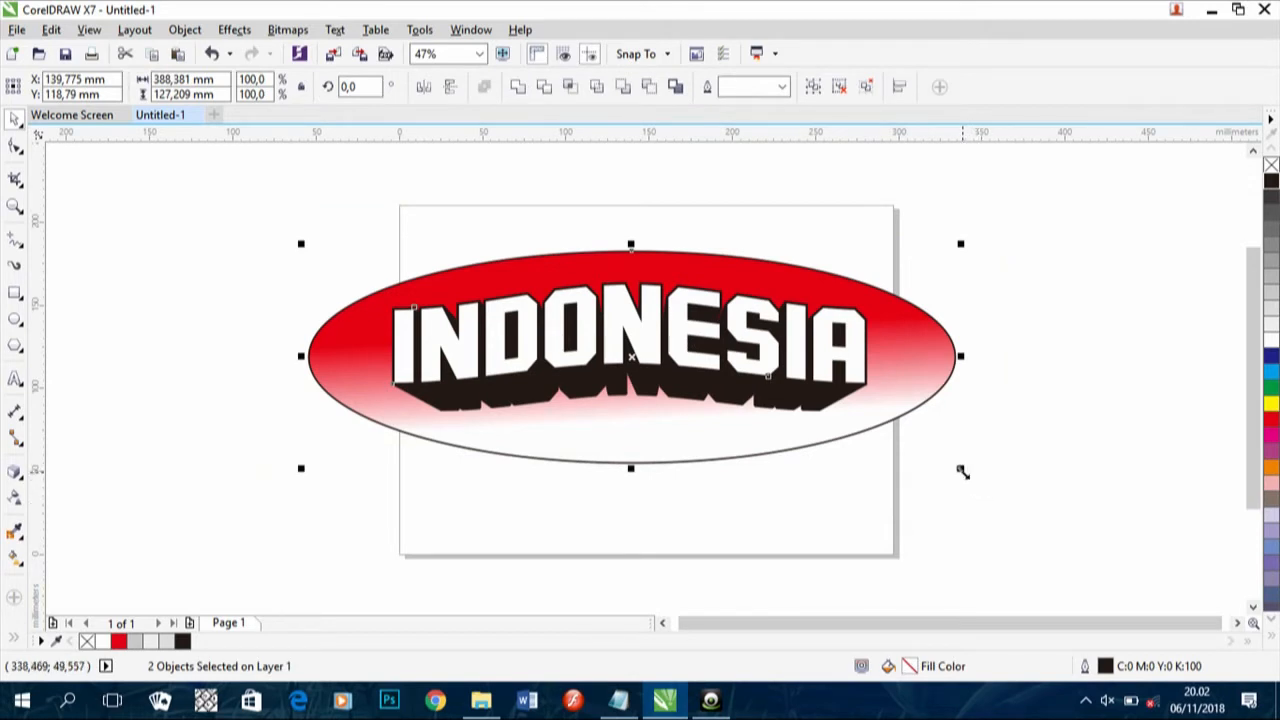
pyautogui.moveTo(961, 471); pyautogui.dragTo(1117, 561)
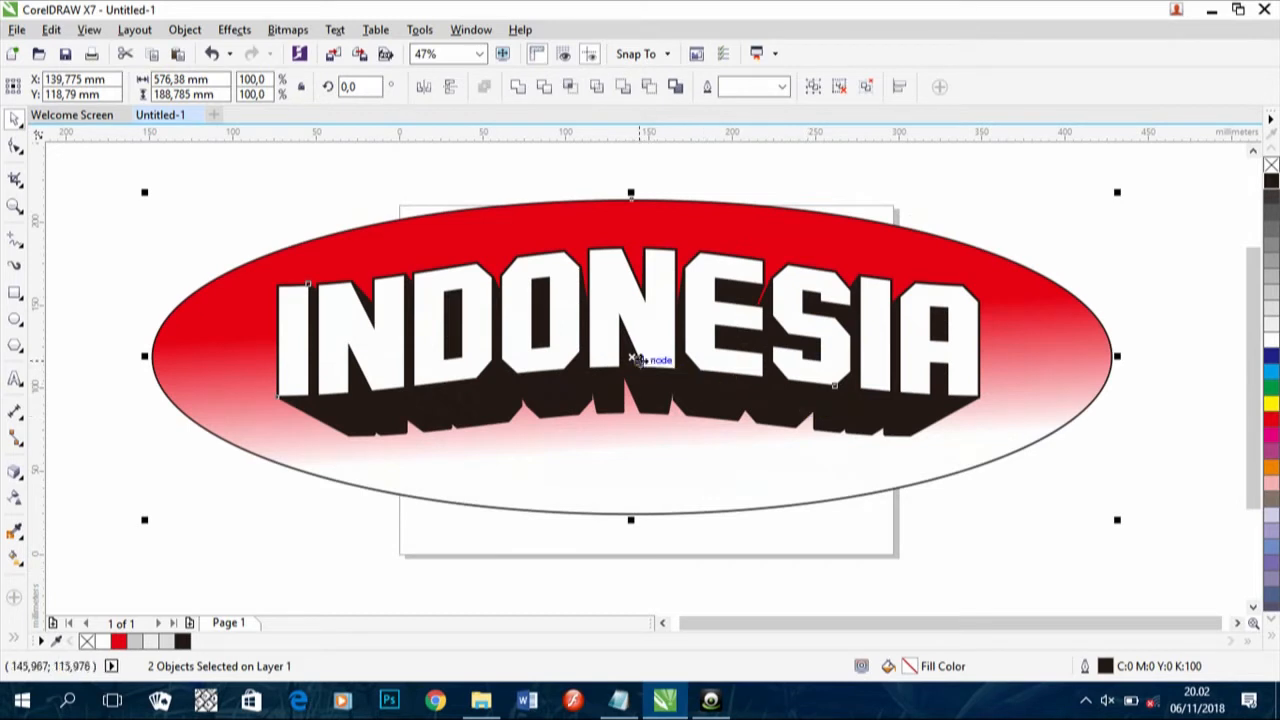
pyautogui.moveTo(632, 358); pyautogui.dragTo(626, 381)
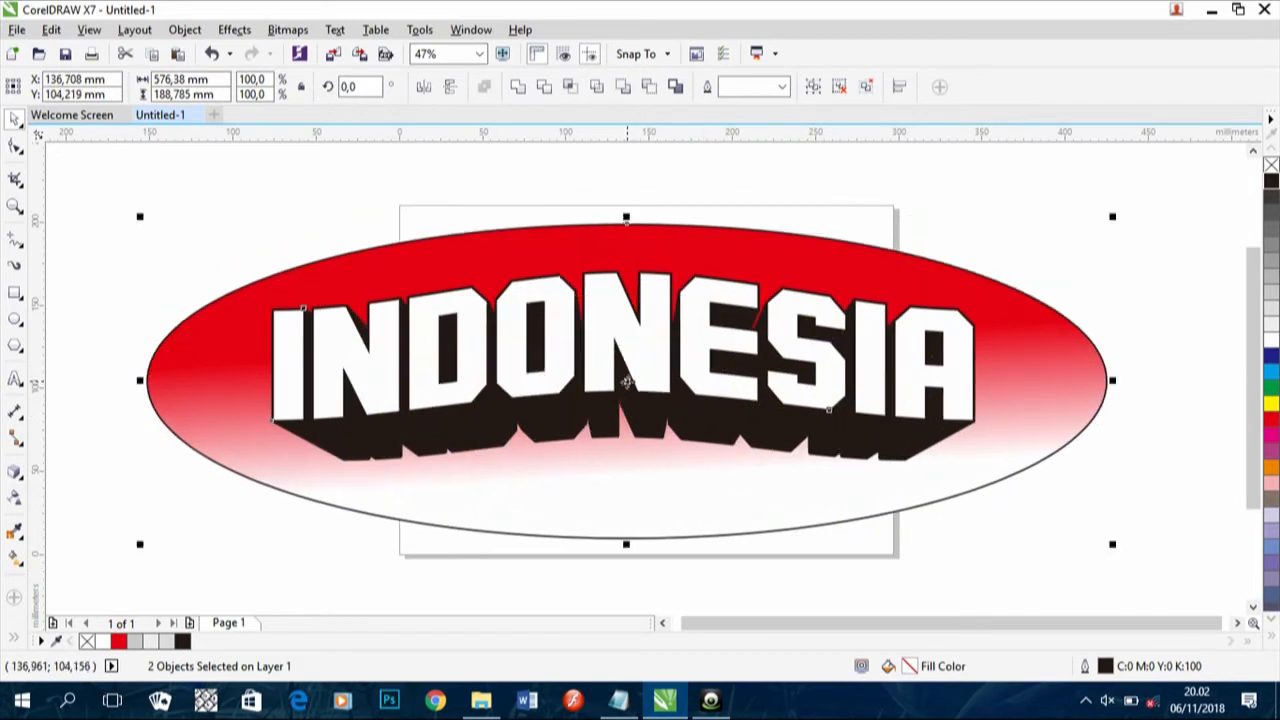
pyautogui.click(15, 206)
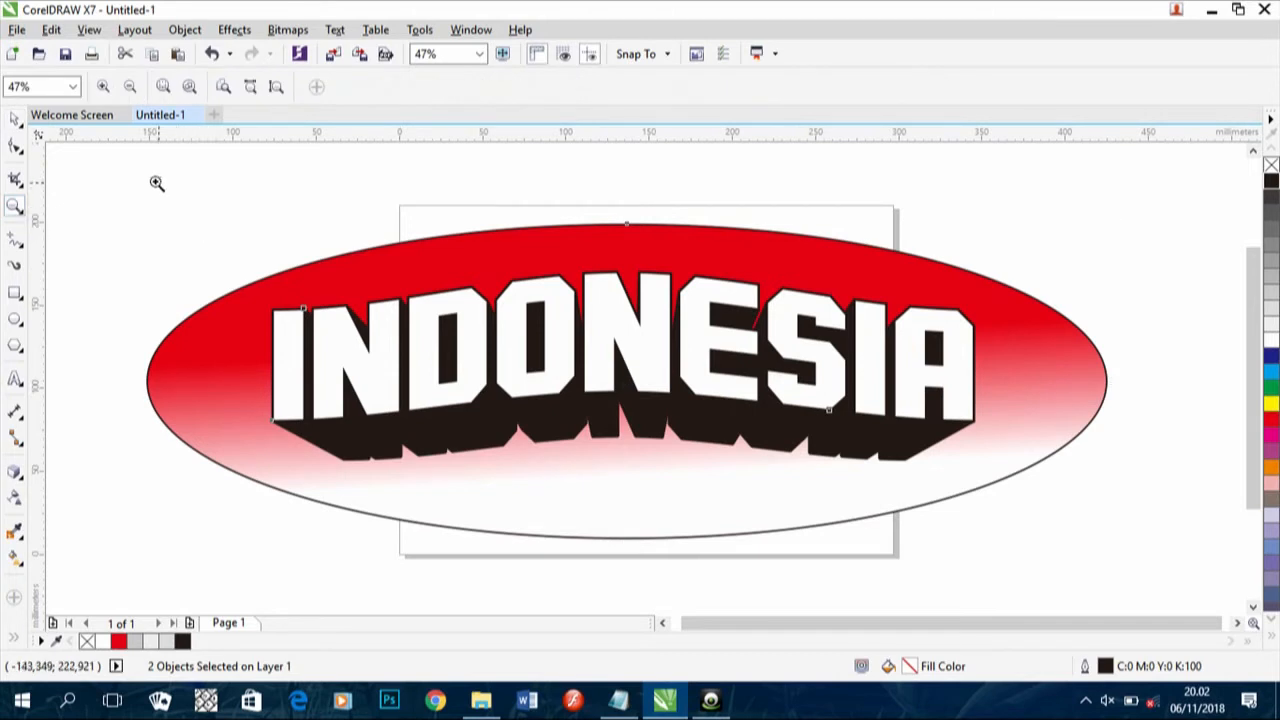
pyautogui.moveTo(134, 175); pyautogui.dragTo(1117, 546)
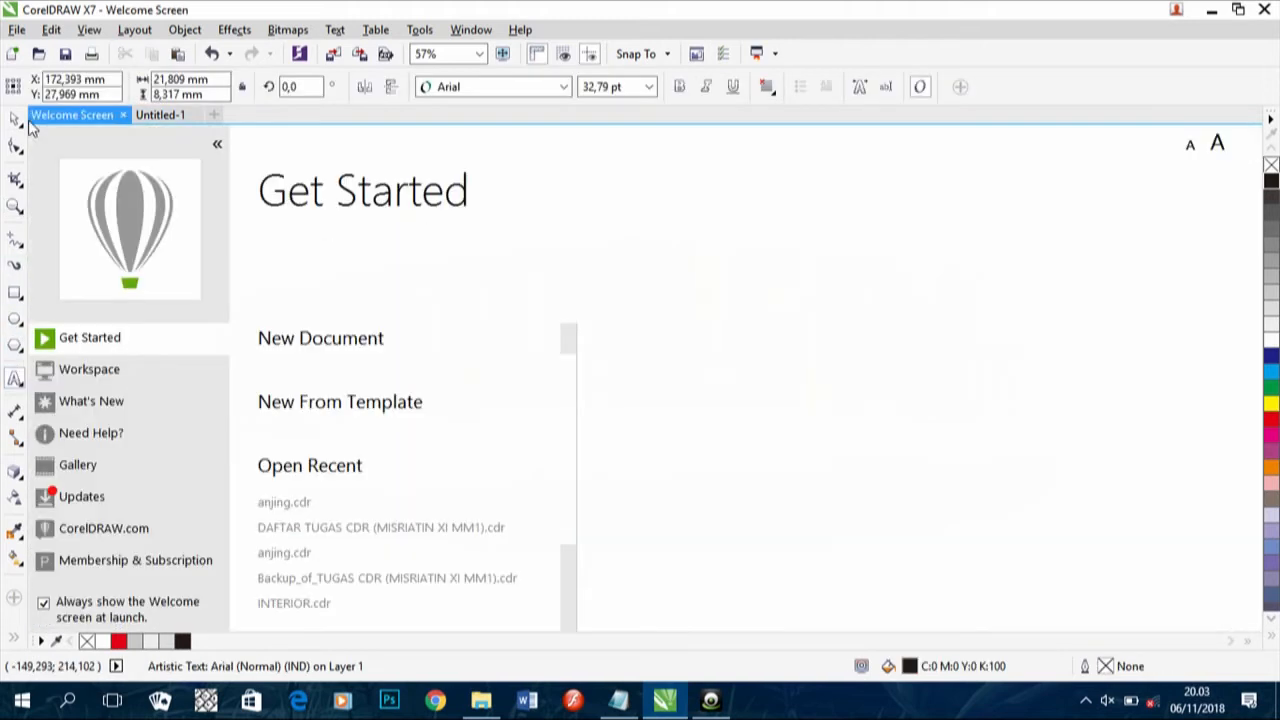
pyautogui.click(151, 119)
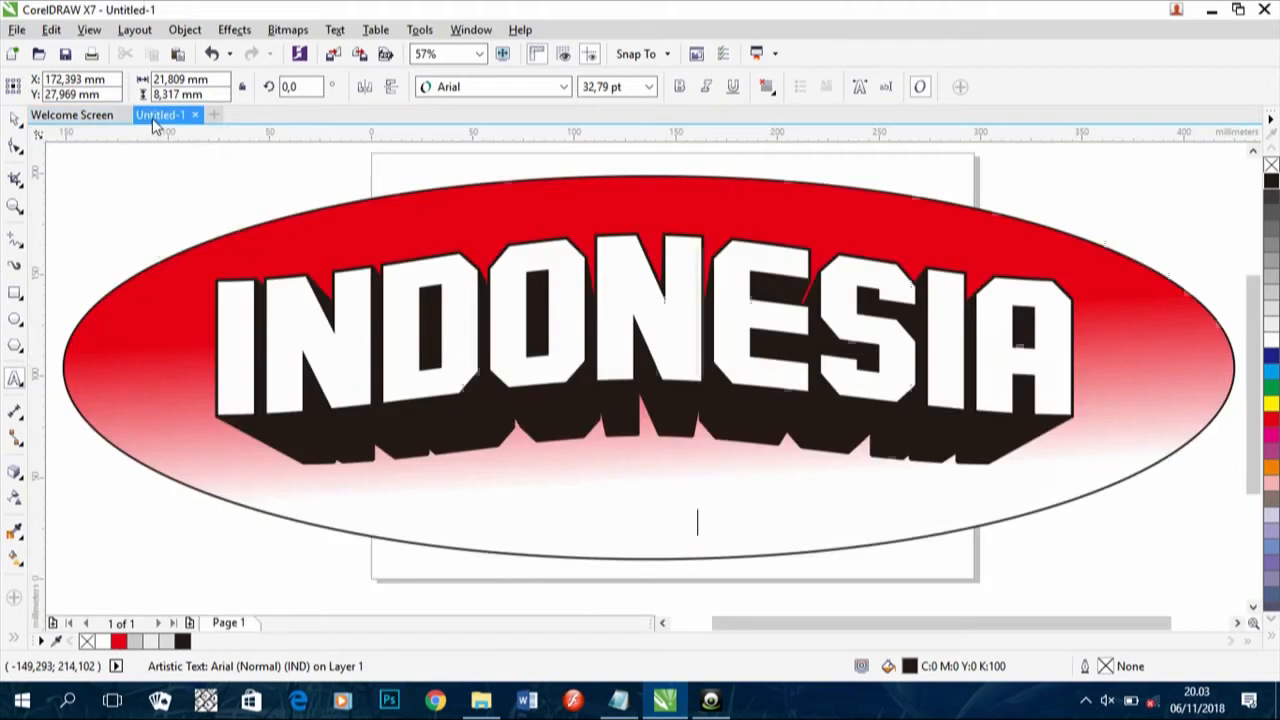
pyautogui.click(20, 118)
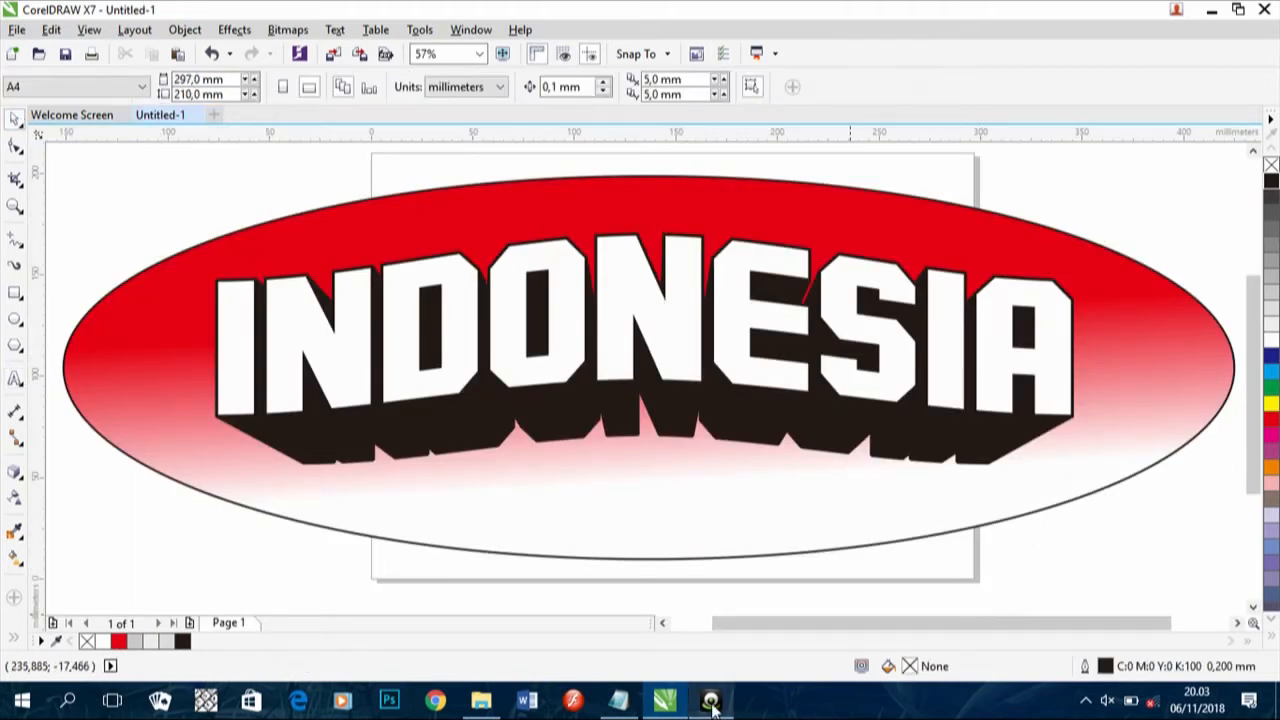
# Step: Write a closing message in Notepad from "SEKIAN DARI KAMI" to "WASSALAM :)))", sign it with the author's name, and close it without saving
pyautogui.click(712, 703)
pyautogui.write('SEKIAN DARI ')
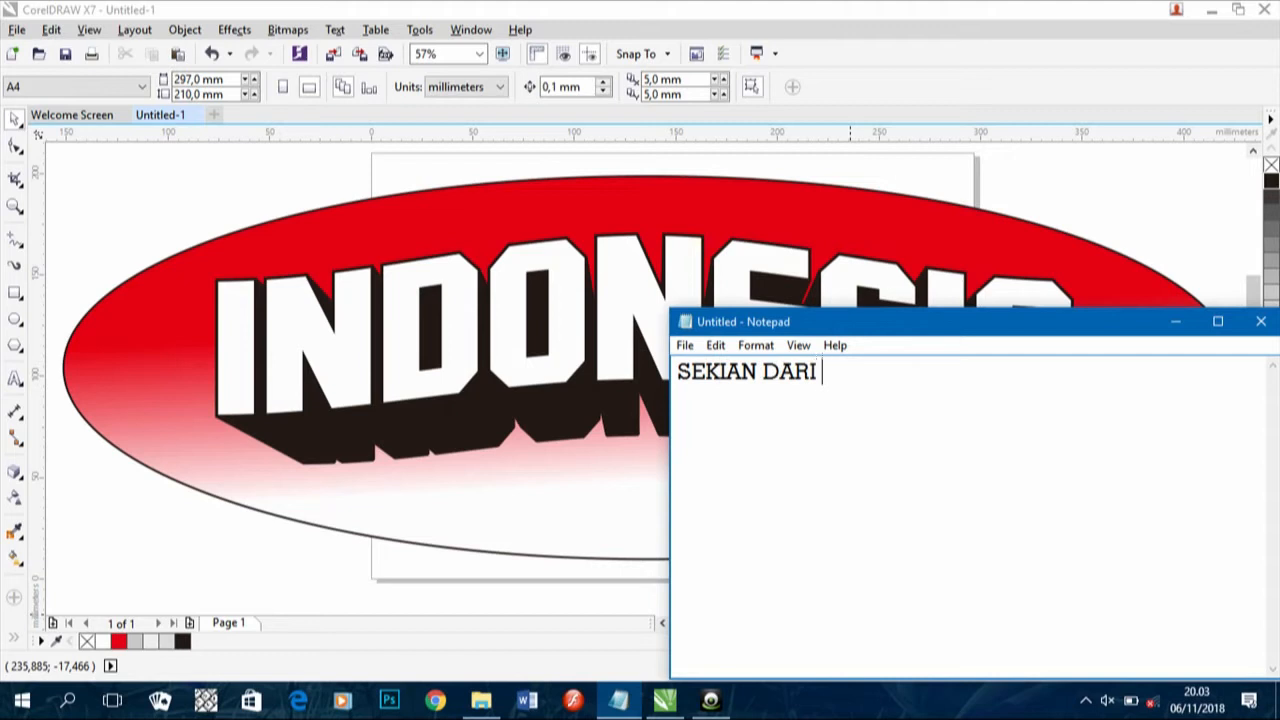
pyautogui.write('KAMI')
pyautogui.press('Return')
pyautogui.write('SEKALI LAGI SAYA MOHON MAAF ')
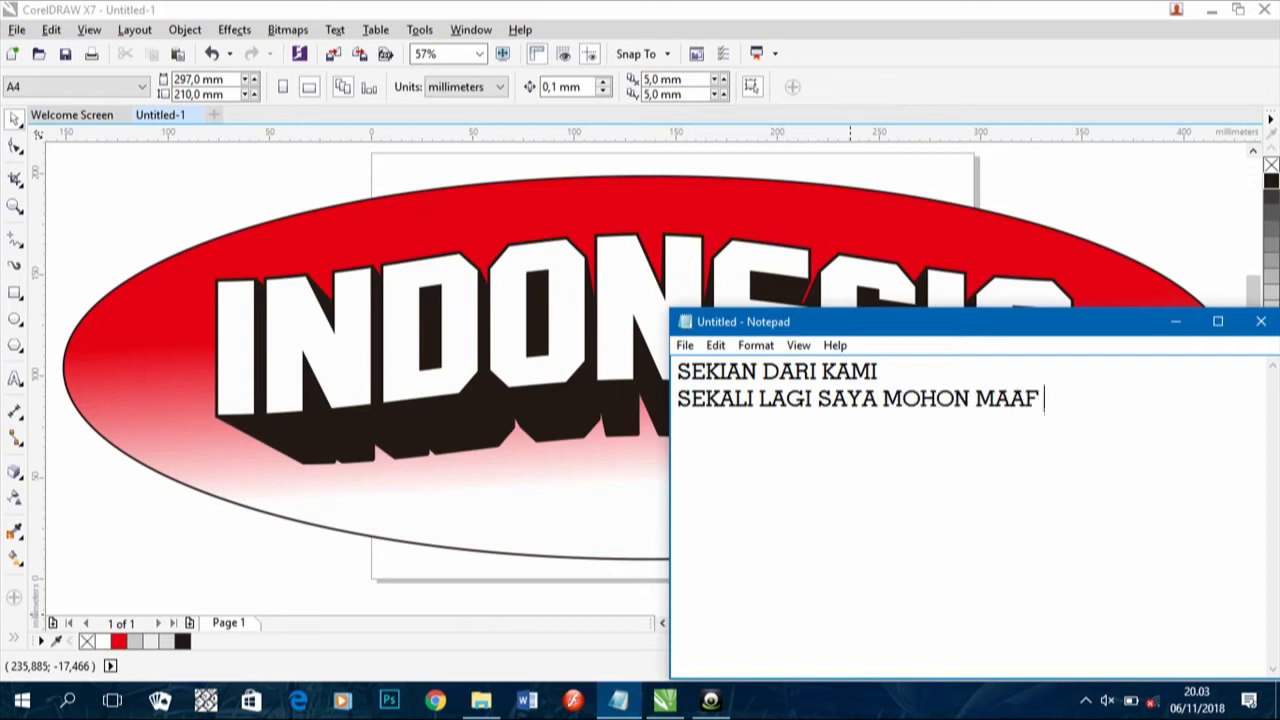
pyautogui.write('BILA ADA YANG SALAH, ')
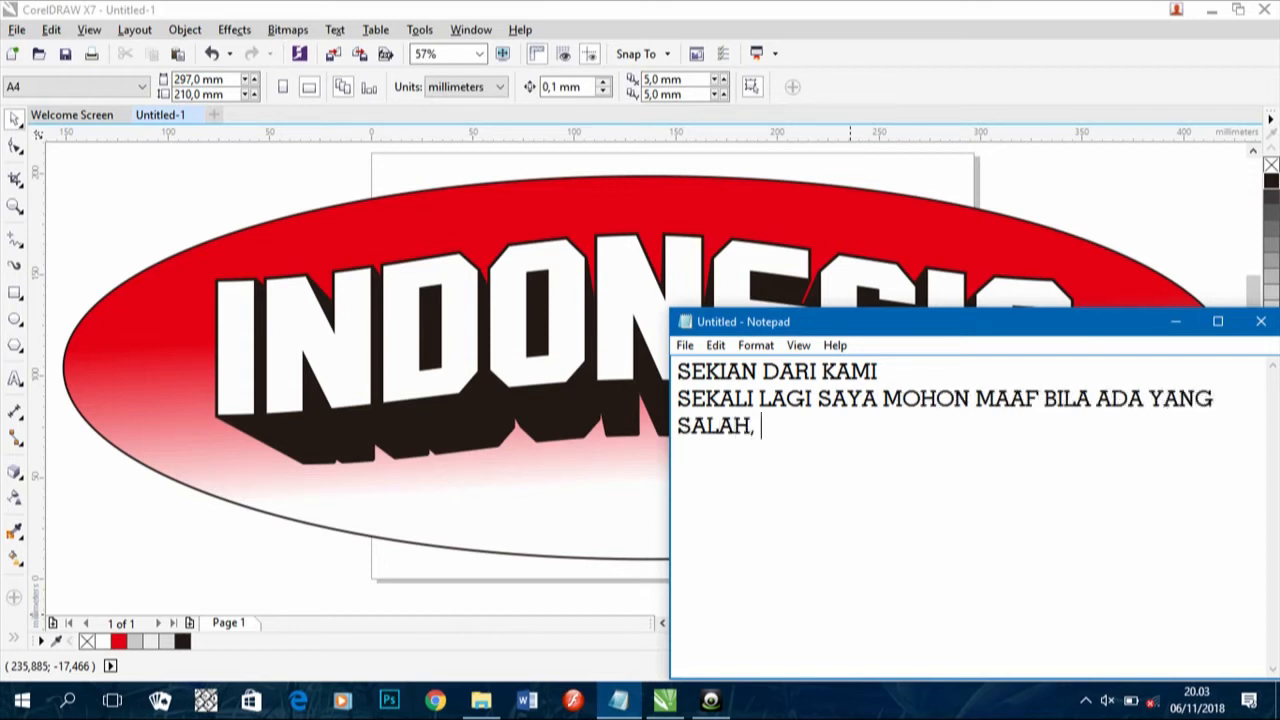
pyautogui.write('SAYA TUTUP ')
pyautogui.write('WASSALAM :)))')
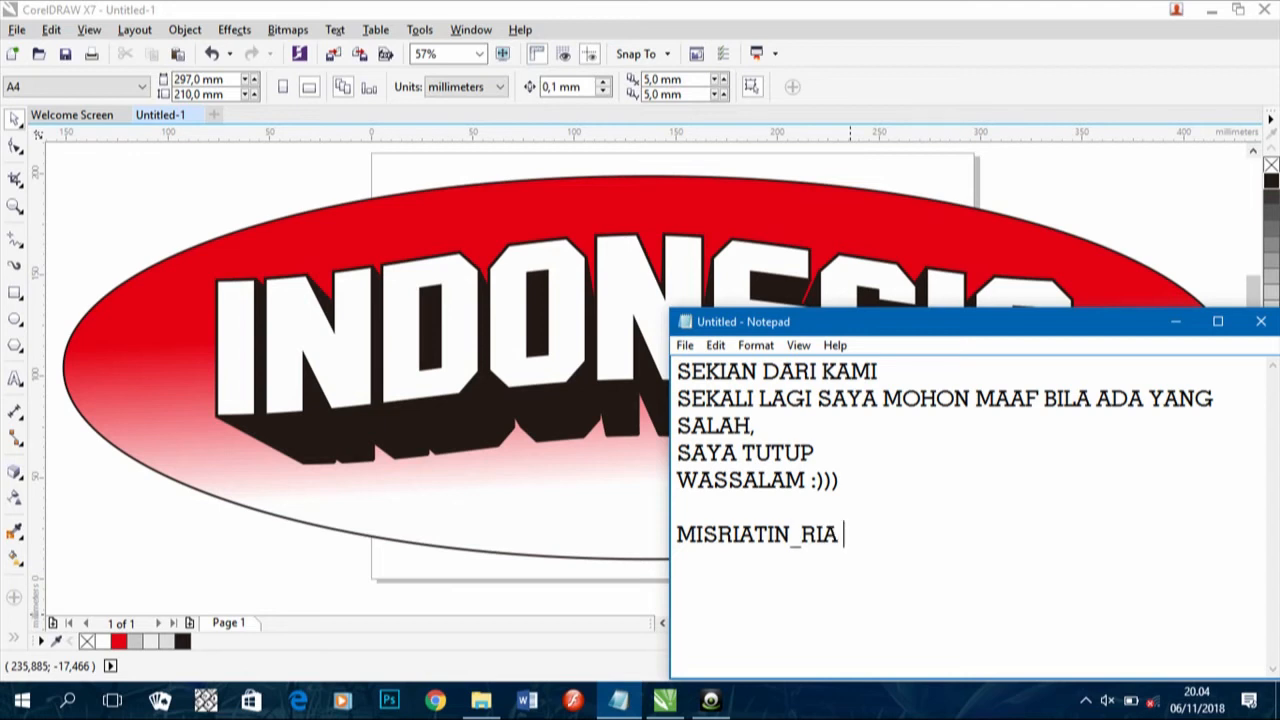
pyautogui.click(1261, 321)
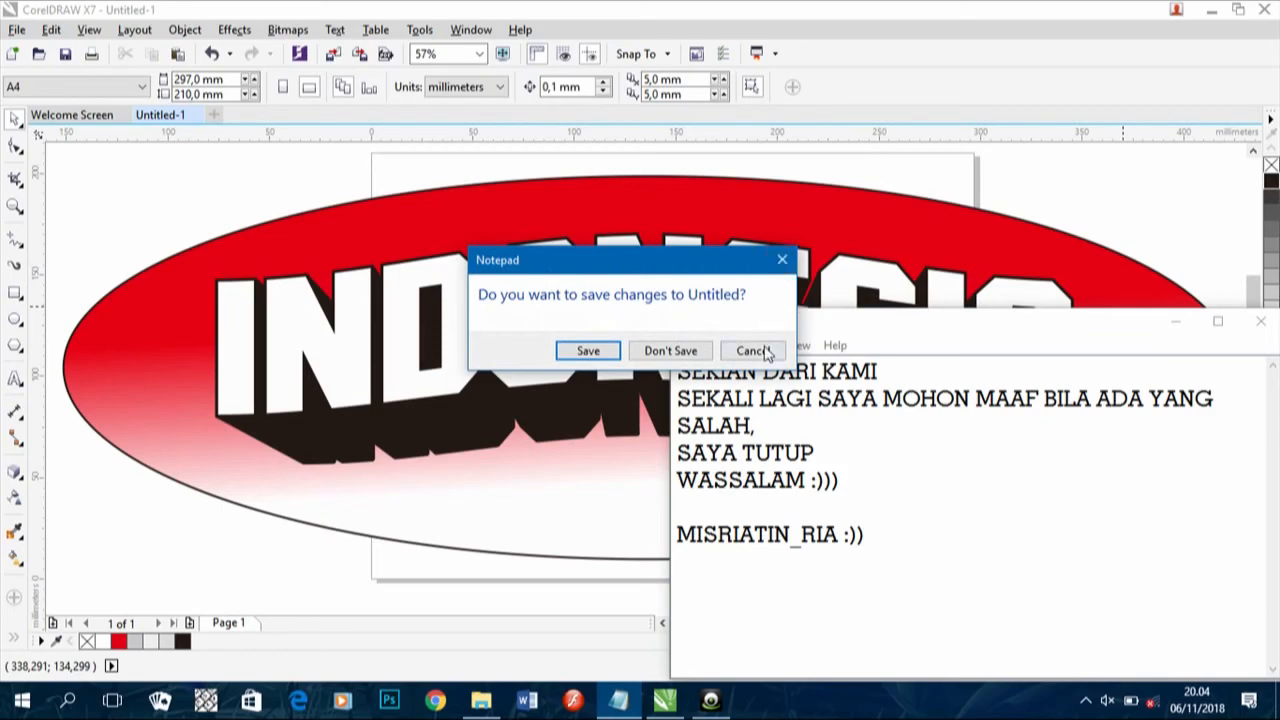
pyautogui.click(670, 350)
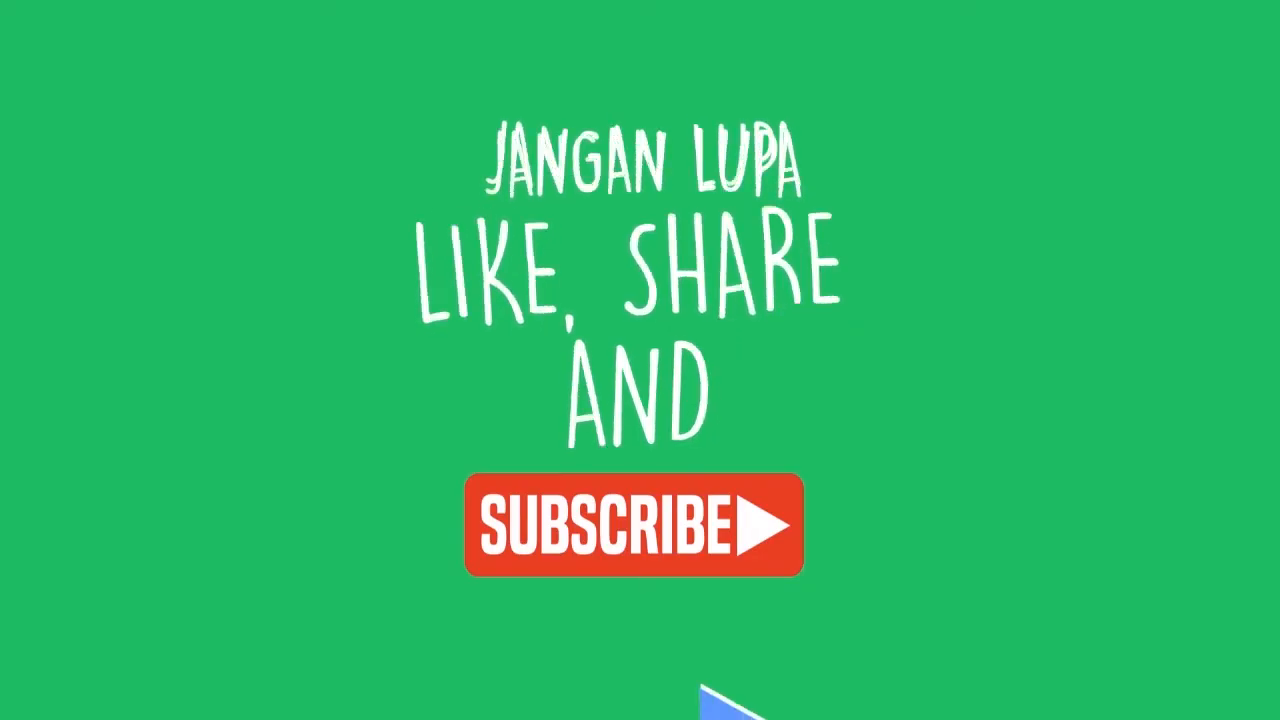